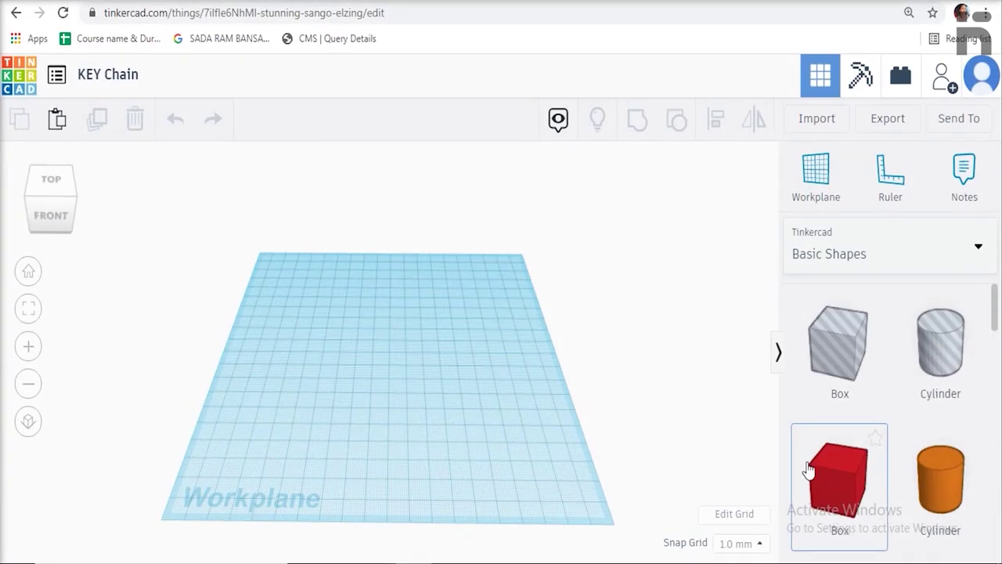
Place a solid red box near the middle of the workplane and set its length to 80 mm
{"action": "left_click_drag", "start_coordinate": [810, 469], "coordinate": [400, 368]}
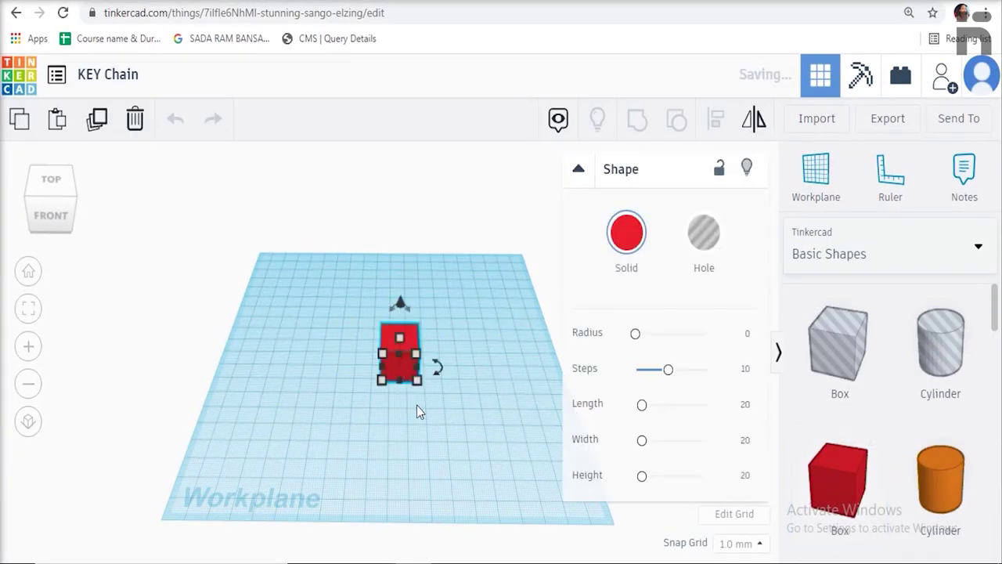
{"action": "scroll", "coordinate": [463, 403], "scroll_direction": "up", "scroll_amount": 4}
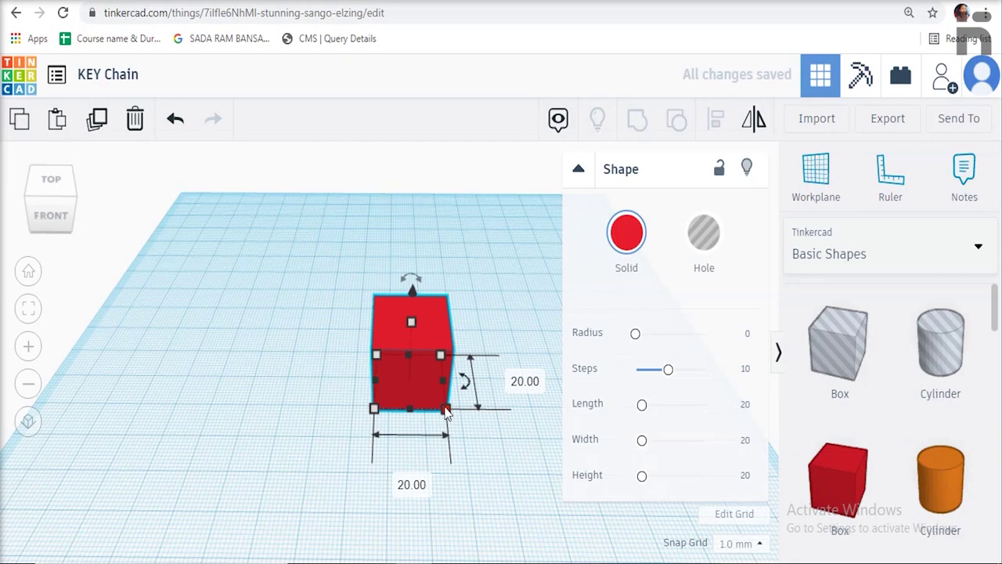
{"action": "left_click", "coordinate": [418, 485]}
{"action": "type", "text": "80"}
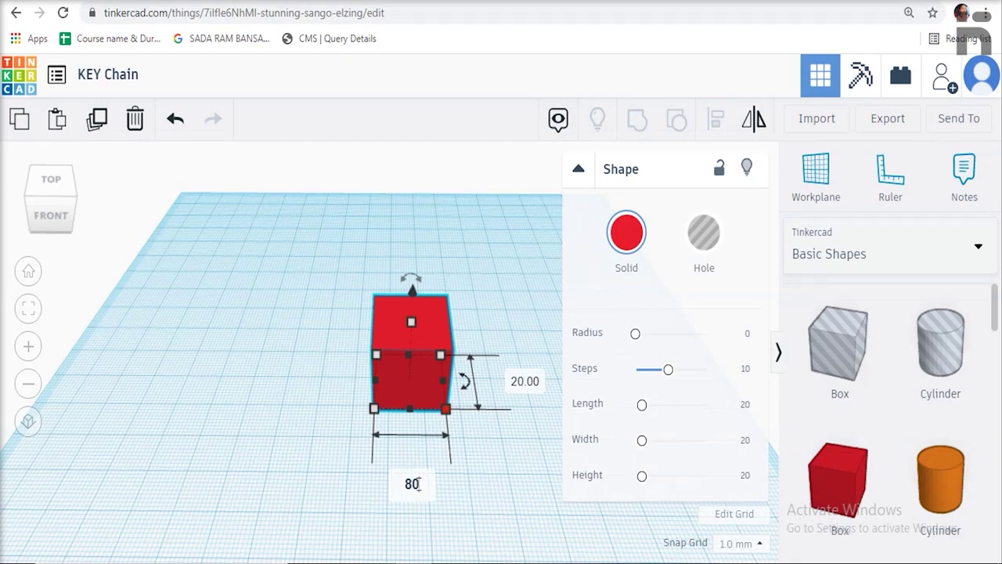
{"action": "key", "text": "Return"}
Set the red box's height to 5 mm
{"action": "right_click_drag", "start_coordinate": [417, 483], "coordinate": [458, 476]}
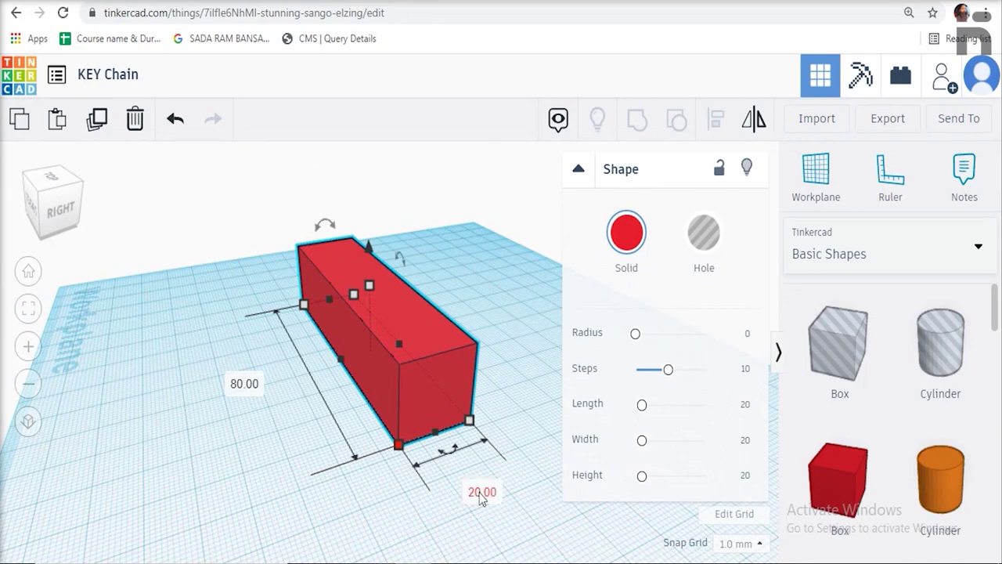
{"action": "right_click_drag", "start_coordinate": [480, 493], "coordinate": [473, 415]}
{"action": "mouse_move", "coordinate": [376, 297]}
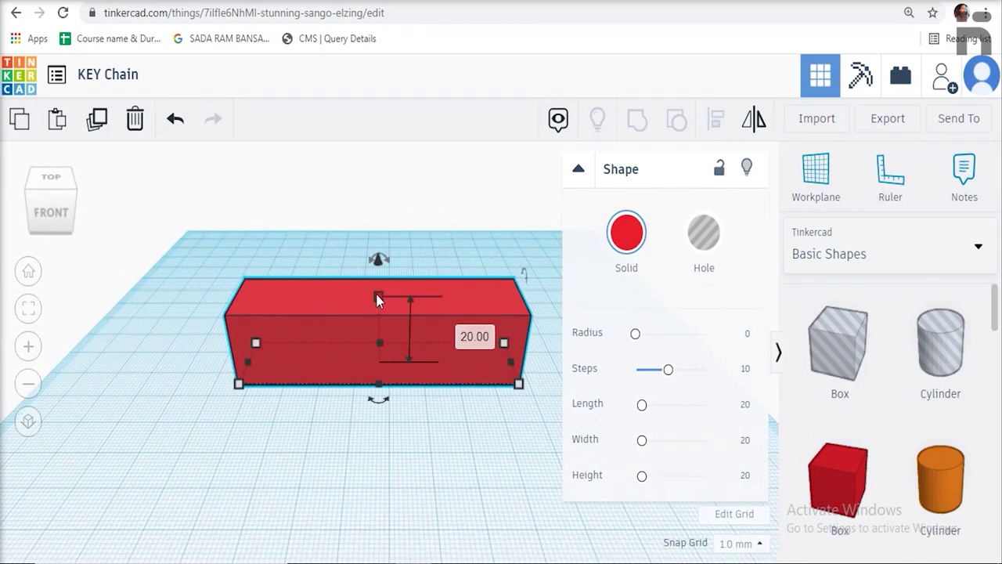
{"action": "left_click", "coordinate": [467, 332]}
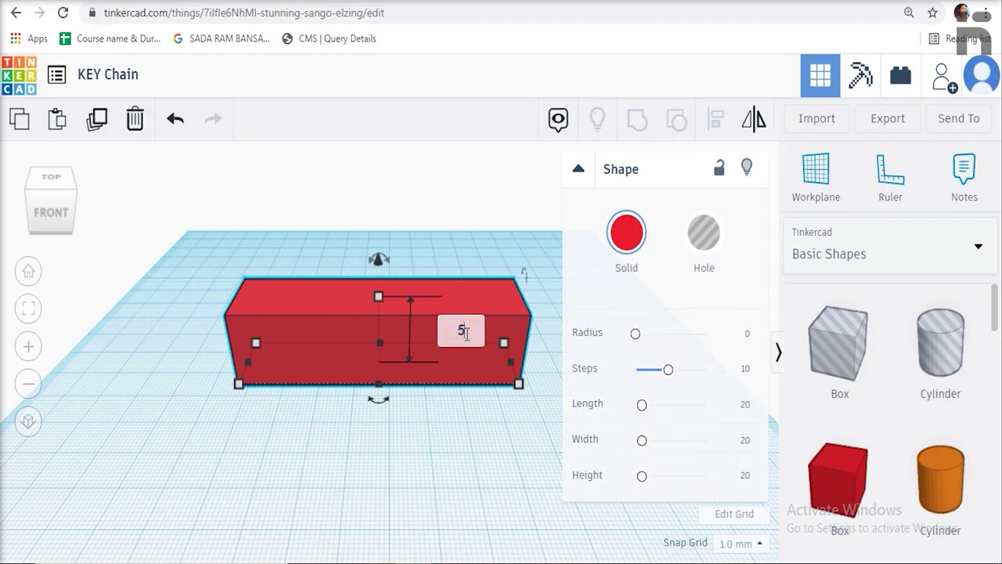
{"action": "type", "text": "5"}
{"action": "key", "text": "Return"}
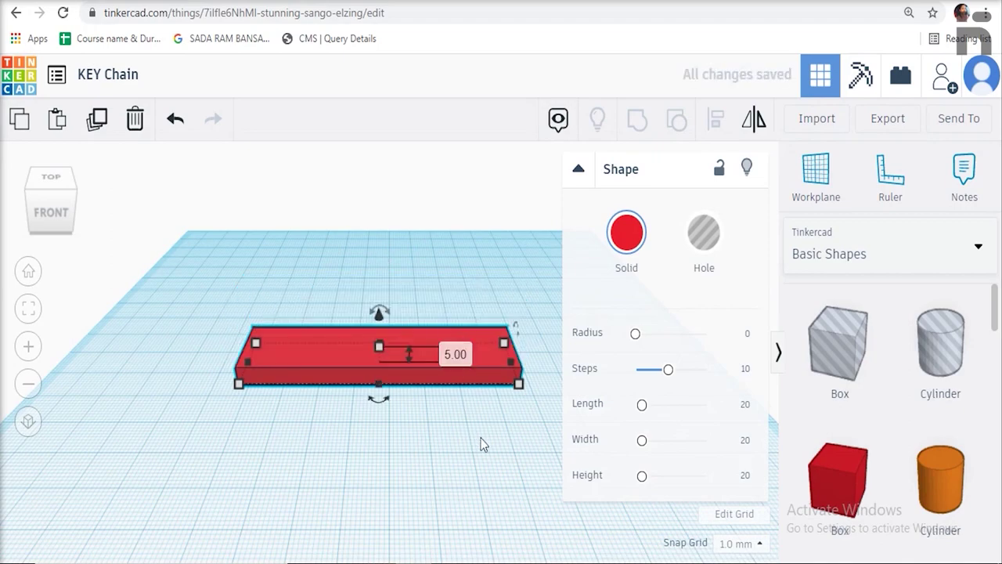
{"action": "left_click", "coordinate": [485, 443]}
{"action": "mouse_move", "coordinate": [584, 423]}
{"action": "right_mouse_down"}
{"action": "mouse_move", "coordinate": [590, 438]}
{"action": "mouse_move", "coordinate": [597, 409]}
{"action": "mouse_move", "coordinate": [539, 396]}
{"action": "mouse_move", "coordinate": [588, 408]}
{"action": "right_mouse_up"}
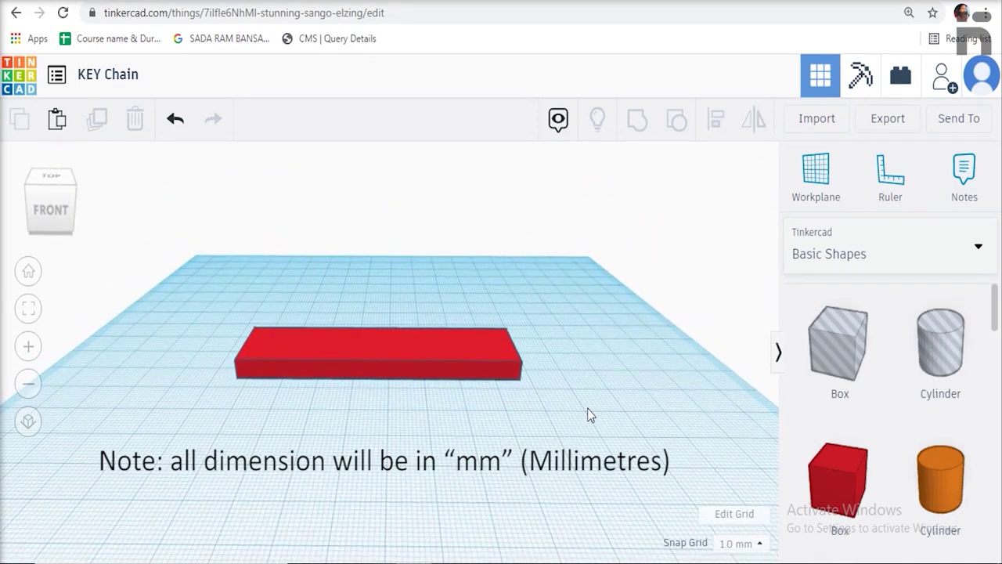
Place a Text shape from the Text and numbers library behind the red box and colour it yellow
{"action": "scroll", "coordinate": [589, 415], "scroll_direction": "down", "scroll_amount": 4}
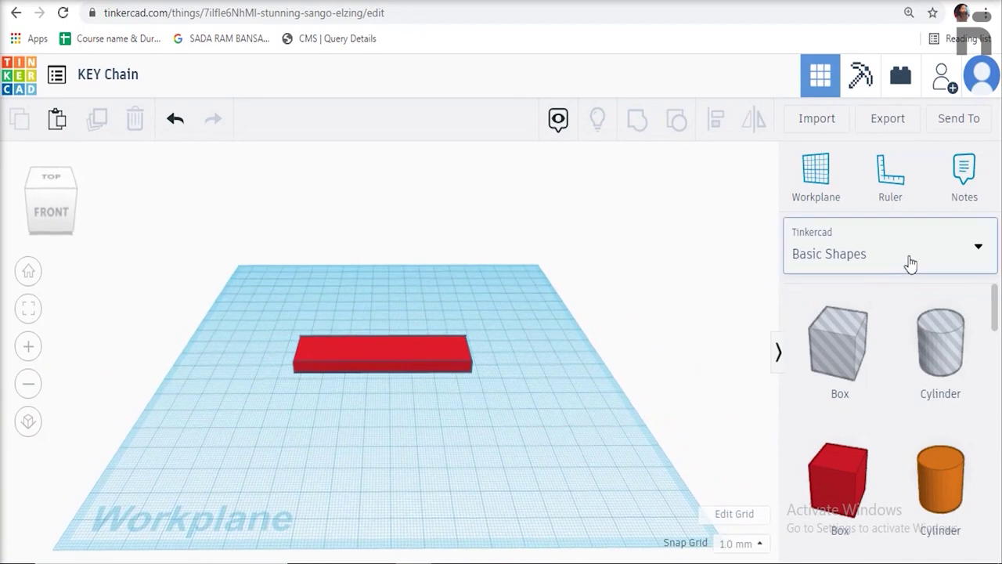
{"action": "left_click", "coordinate": [910, 263]}
{"action": "left_click", "coordinate": [871, 345]}
{"action": "left_click_drag", "start_coordinate": [839, 346], "coordinate": [384, 313]}
{"action": "left_click", "coordinate": [627, 232]}
{"action": "left_click", "coordinate": [666, 396]}
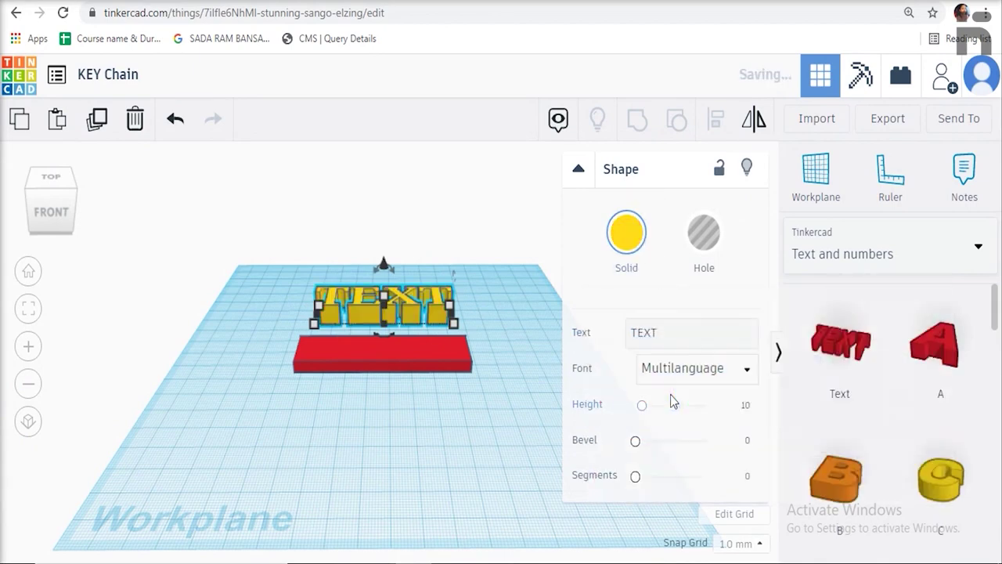
Change the text shape's wording to "Novation"
{"action": "left_click", "coordinate": [664, 335]}
{"action": "key", "text": "BackSpace"}
{"action": "key", "text": "BackSpace"}
{"action": "key", "text": "BackSpace"}
{"action": "key", "text": "BackSpace"}
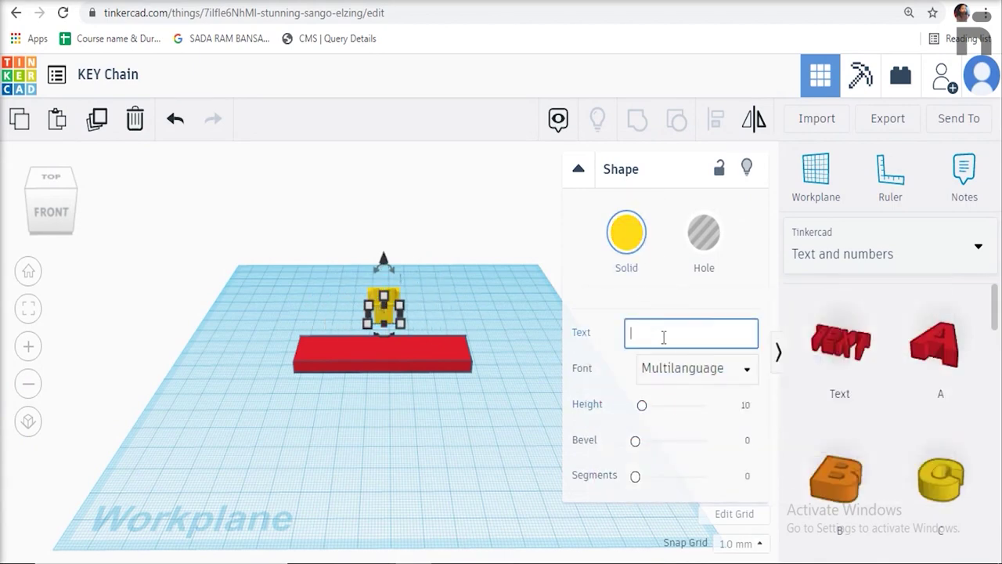
{"action": "type", "text": "Novation"}
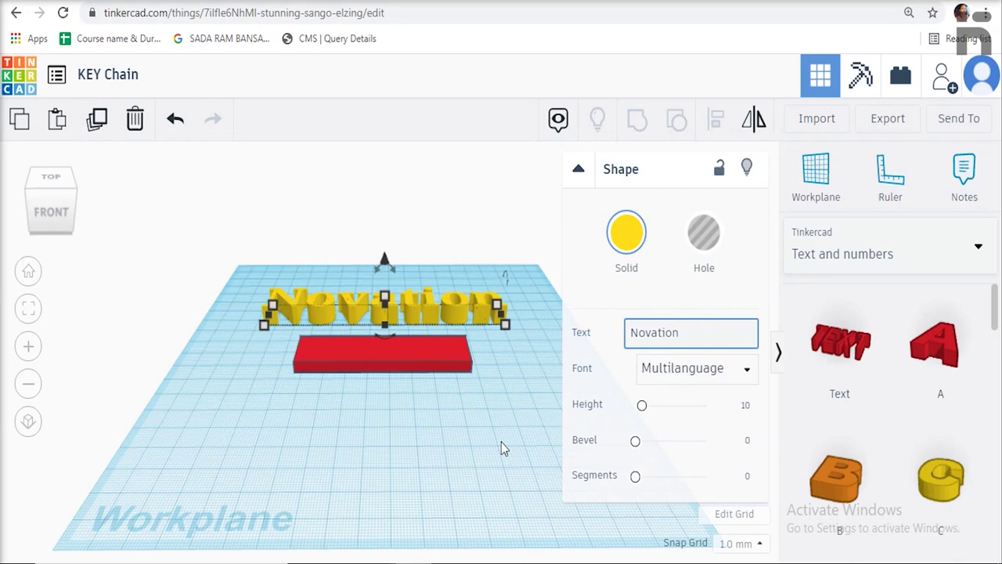
{"action": "left_click", "coordinate": [502, 448]}
Set the Novation text's overall length to 55 mm
{"action": "right_click_drag", "start_coordinate": [510, 399], "coordinate": [483, 311]}
{"action": "left_click", "coordinate": [500, 289]}
{"action": "scroll", "coordinate": [510, 290], "scroll_direction": "up", "scroll_amount": 2}
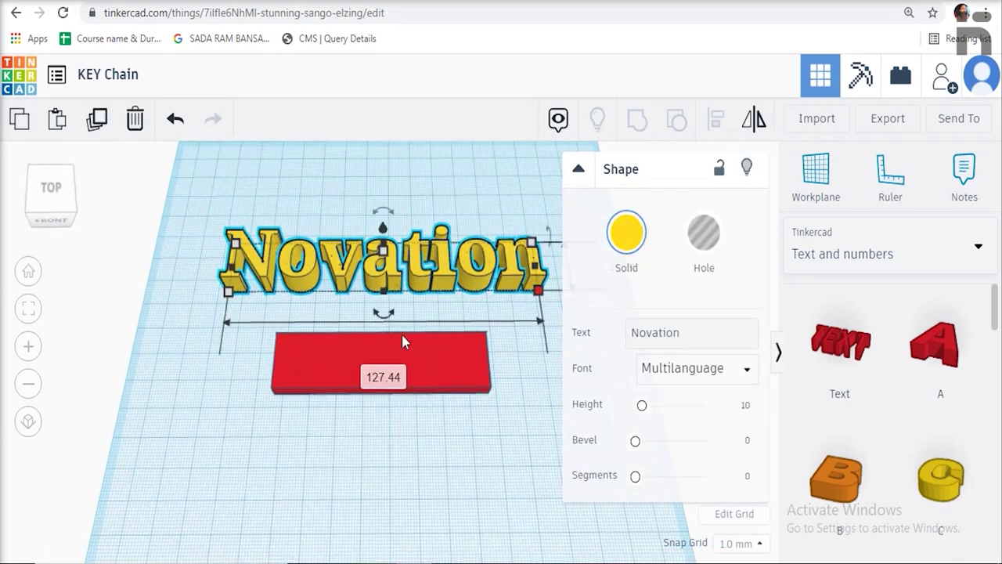
{"action": "left_click", "coordinate": [382, 378]}
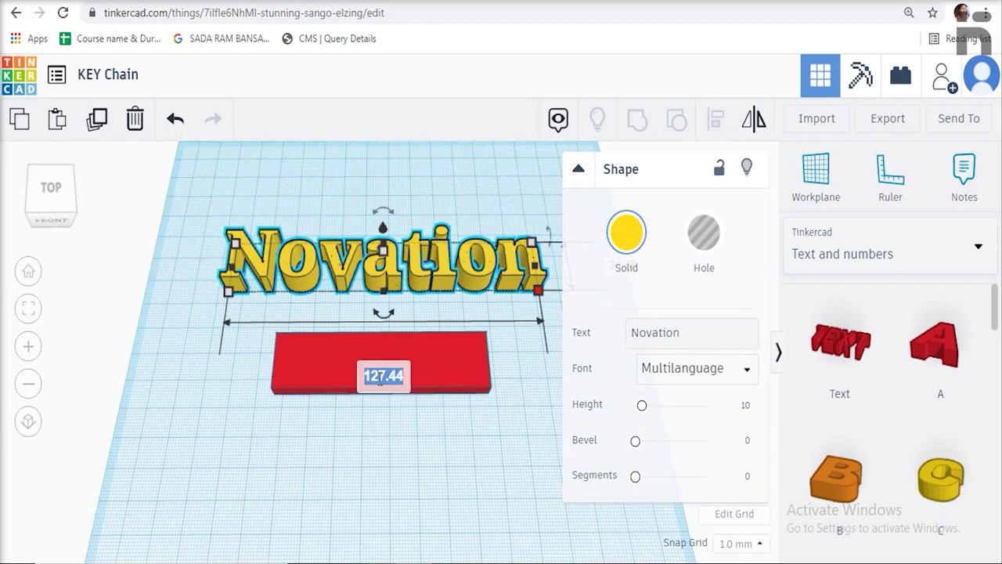
{"action": "type", "text": "55"}
{"action": "key", "text": "Return"}
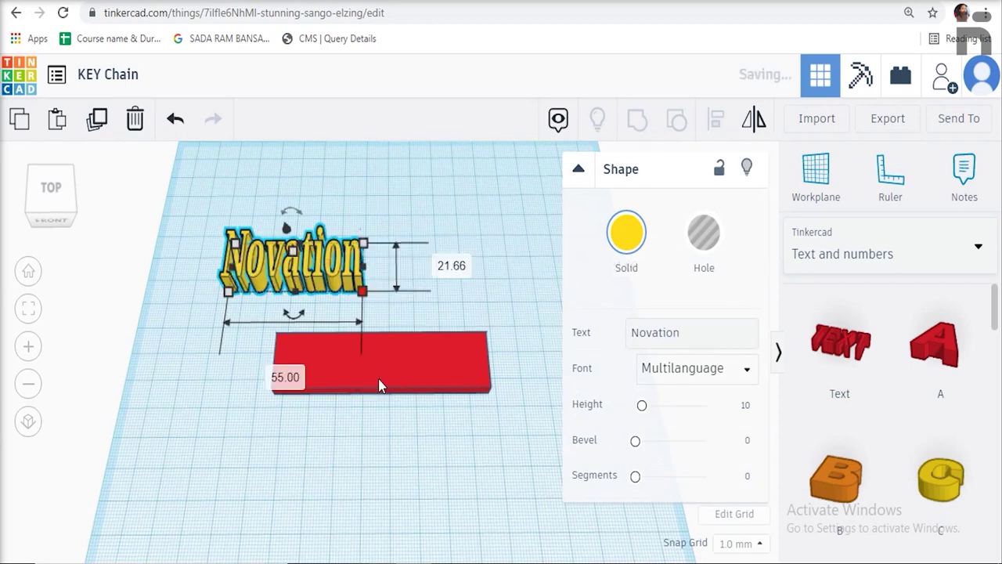
Set the Novation text's width to 7 mm and its height to 3 mm
{"action": "left_click", "coordinate": [459, 265]}
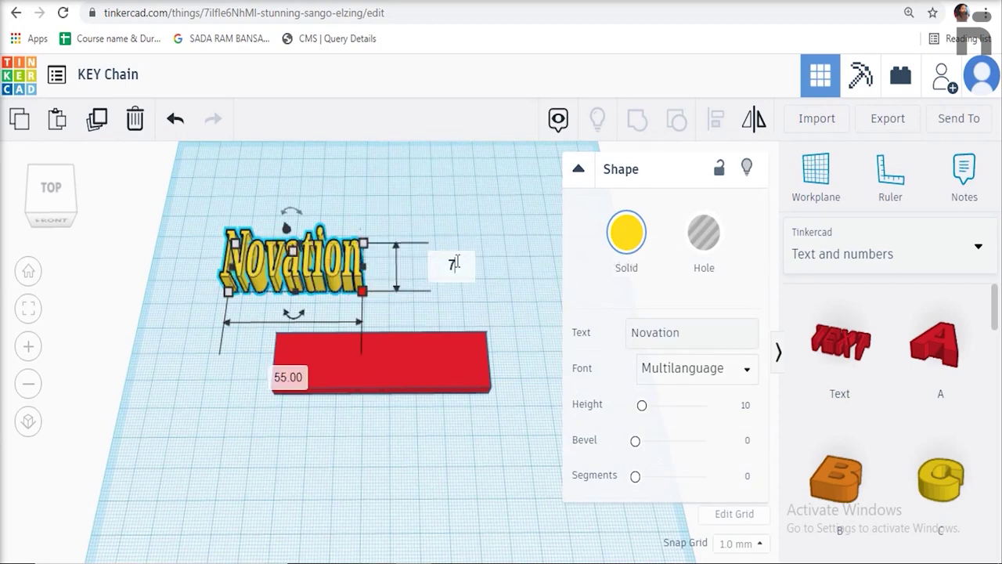
{"action": "type", "text": "7"}
{"action": "key", "text": "Return"}
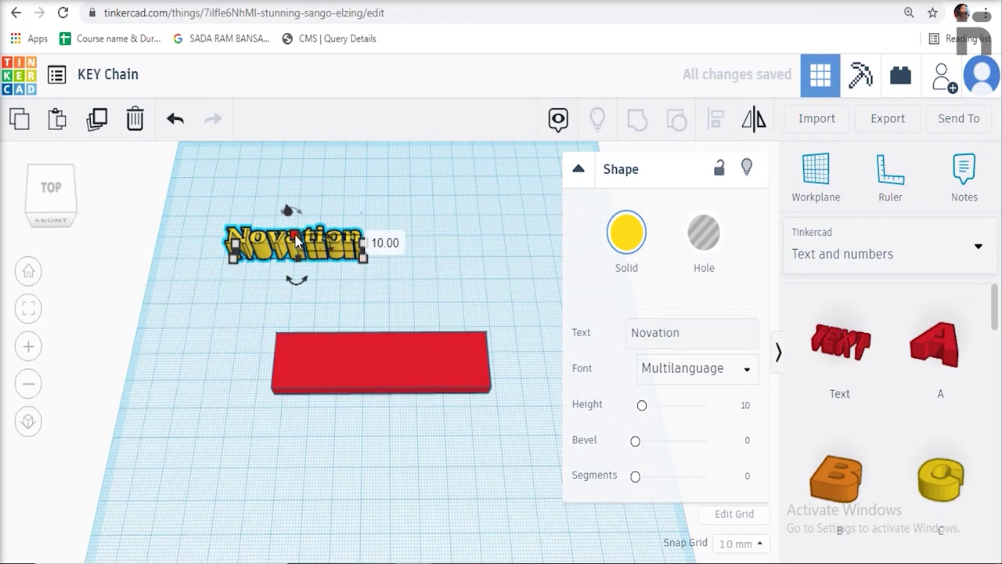
{"action": "left_click", "coordinate": [395, 248]}
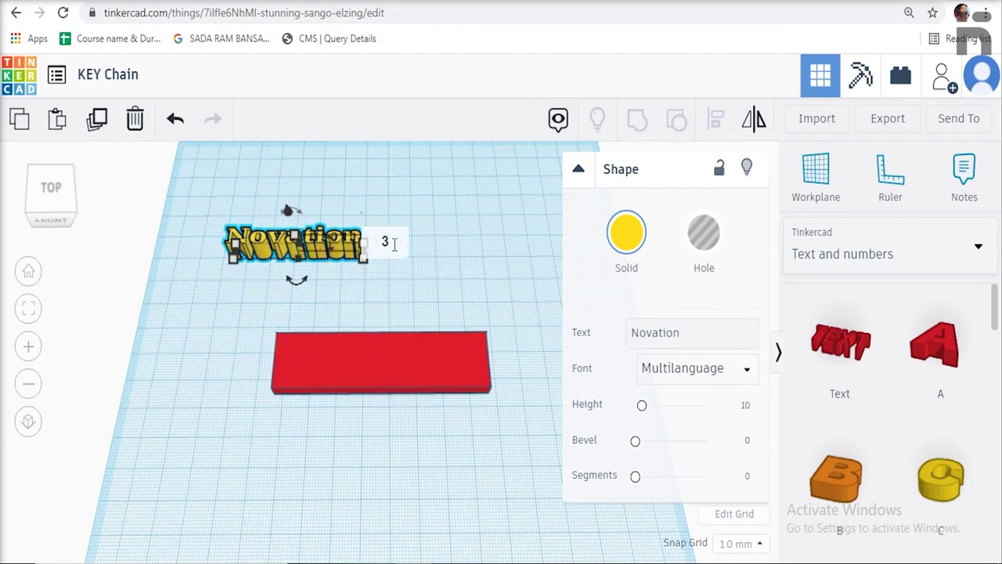
{"action": "key", "text": "Return"}
Raise the Novation text 5 mm above the workplane
{"action": "right_click_drag", "start_coordinate": [420, 333], "coordinate": [502, 270]}
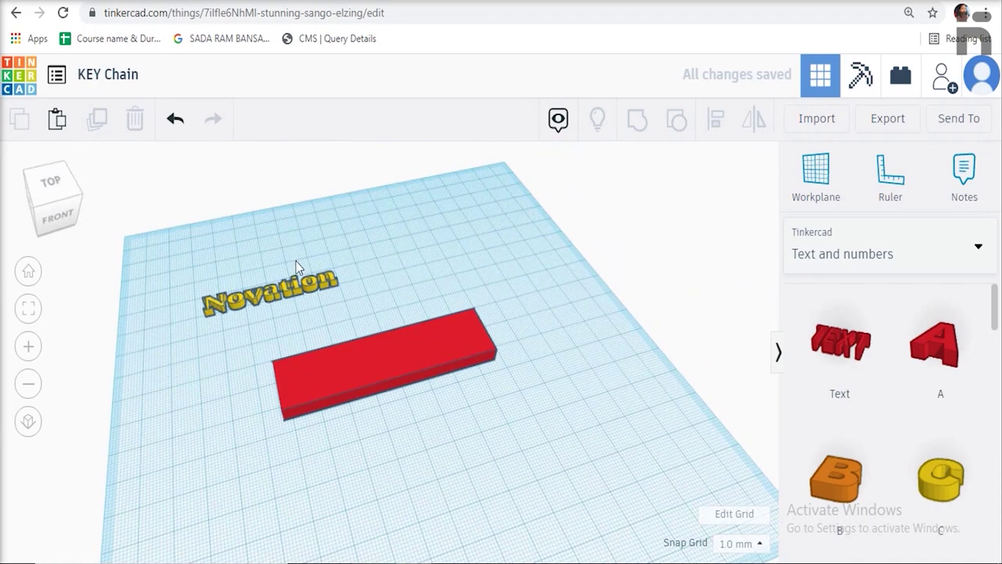
{"action": "left_click_drag", "start_coordinate": [264, 263], "coordinate": [262, 244]}
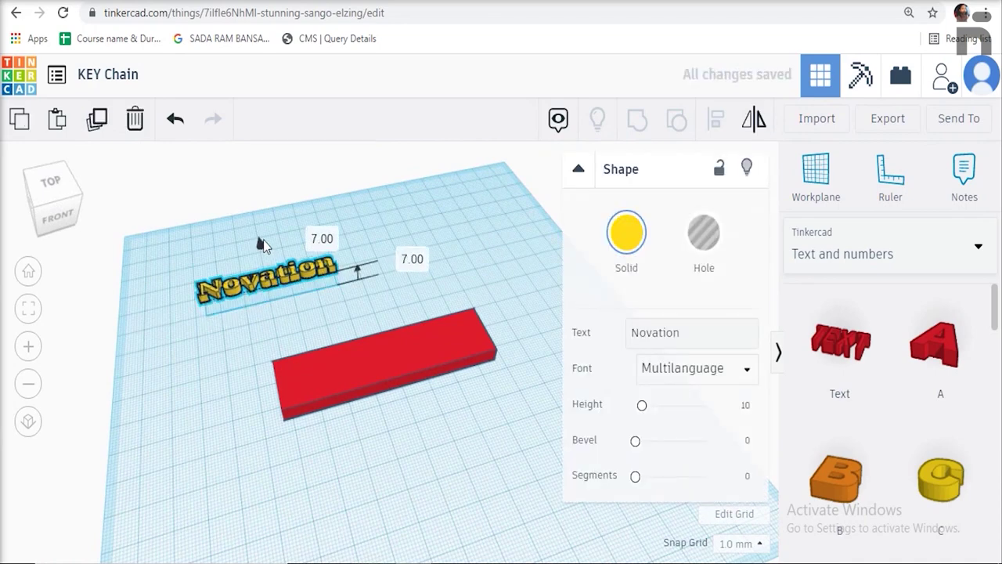
{"action": "left_click", "coordinate": [418, 263]}
{"action": "type", "text": "5"}
{"action": "key", "text": "Return"}
{"action": "left_click", "coordinate": [376, 288]}
Move the raised Novation text onto the top face of the red box
{"action": "left_click_drag", "start_coordinate": [231, 291], "coordinate": [354, 360]}
{"action": "left_click", "coordinate": [458, 429]}
{"action": "right_click_drag", "start_coordinate": [458, 429], "coordinate": [409, 417]}
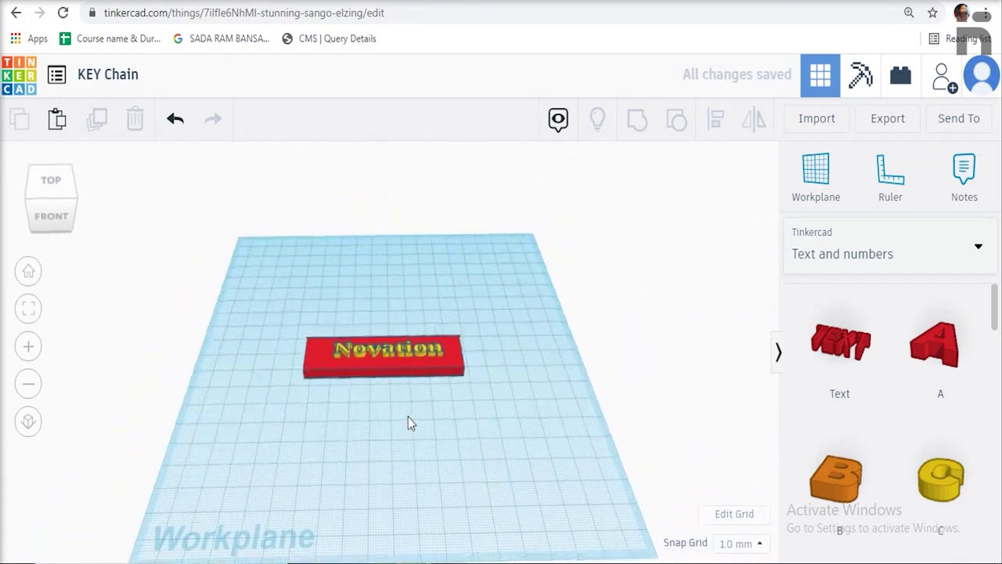
{"action": "scroll", "coordinate": [408, 417], "scroll_direction": "up", "scroll_amount": 5}
{"action": "left_click", "coordinate": [458, 349]}
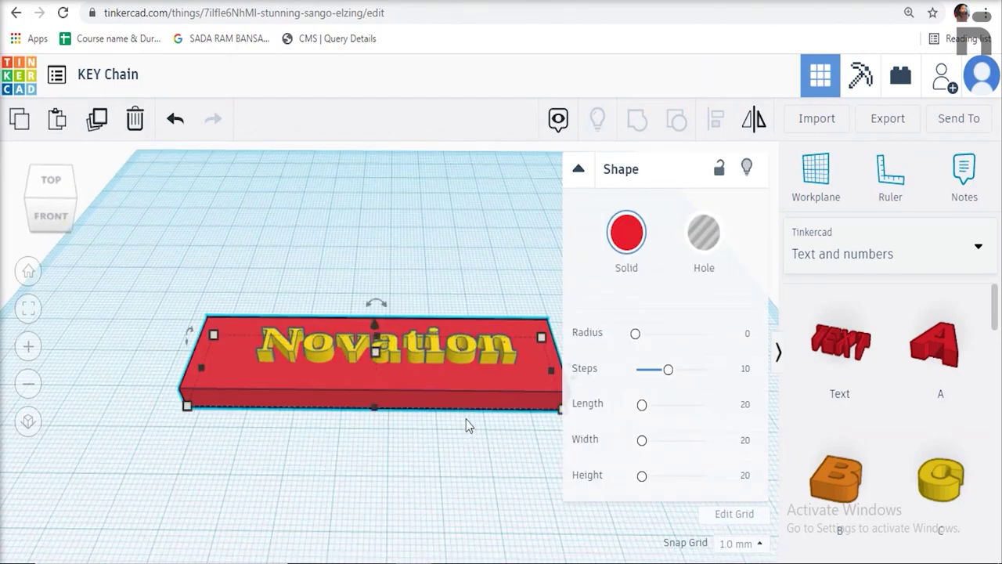
{"action": "left_click", "coordinate": [447, 439]}
{"action": "scroll", "coordinate": [454, 440], "scroll_direction": "down", "scroll_amount": 4}
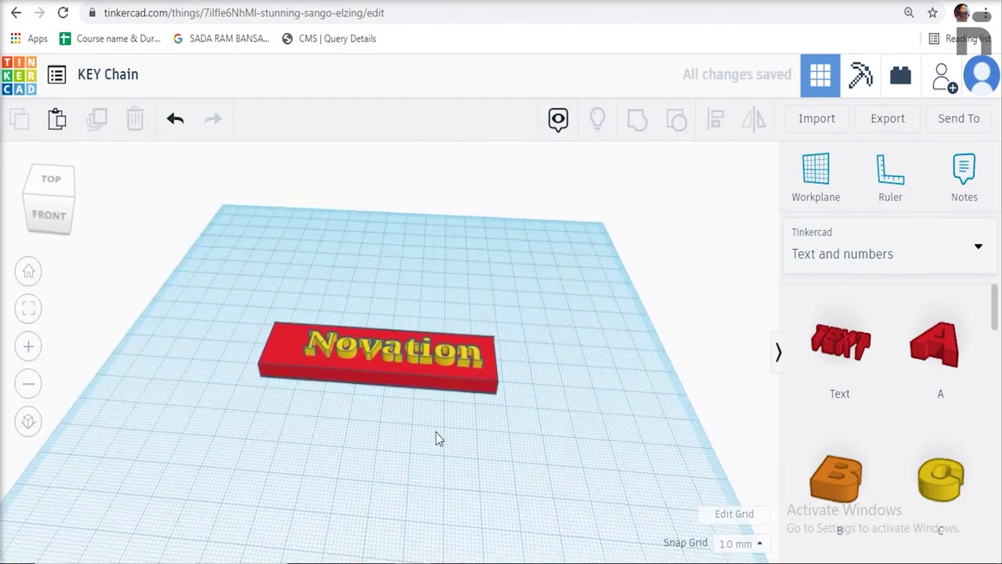
Align the Novation text and the red box so the text is centred along the box's length and width
{"action": "right_click_drag", "start_coordinate": [437, 439], "coordinate": [449, 439]}
{"action": "left_click_drag", "start_coordinate": [219, 264], "coordinate": [545, 469]}
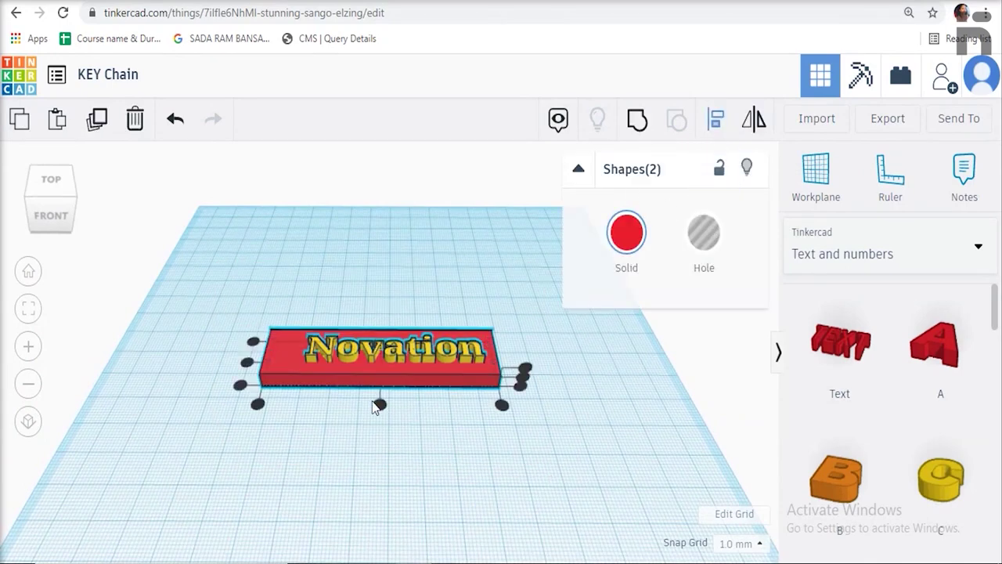
{"action": "left_click", "coordinate": [379, 405]}
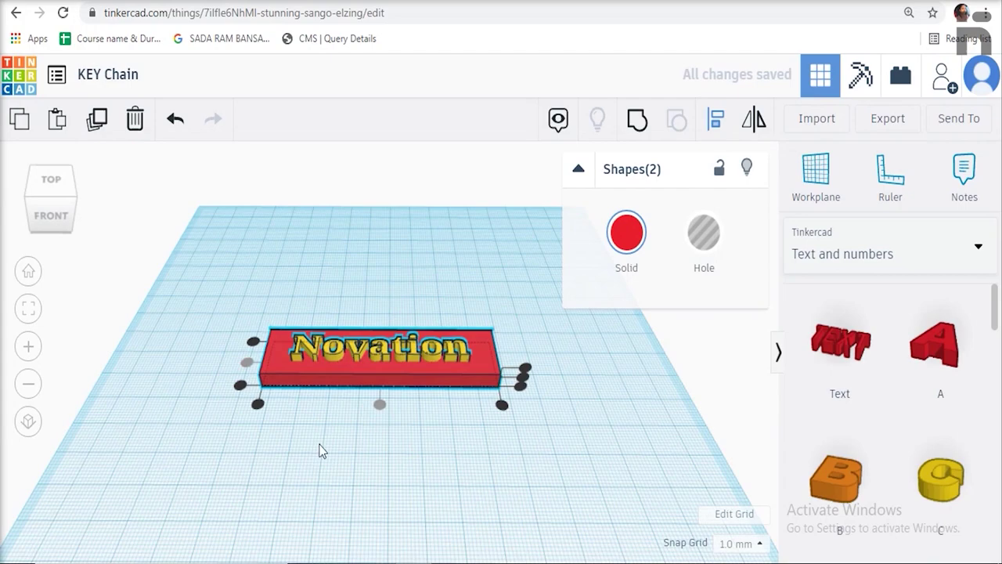
{"action": "left_click", "coordinate": [367, 452]}
{"action": "right_click_drag", "start_coordinate": [367, 452], "coordinate": [331, 436]}
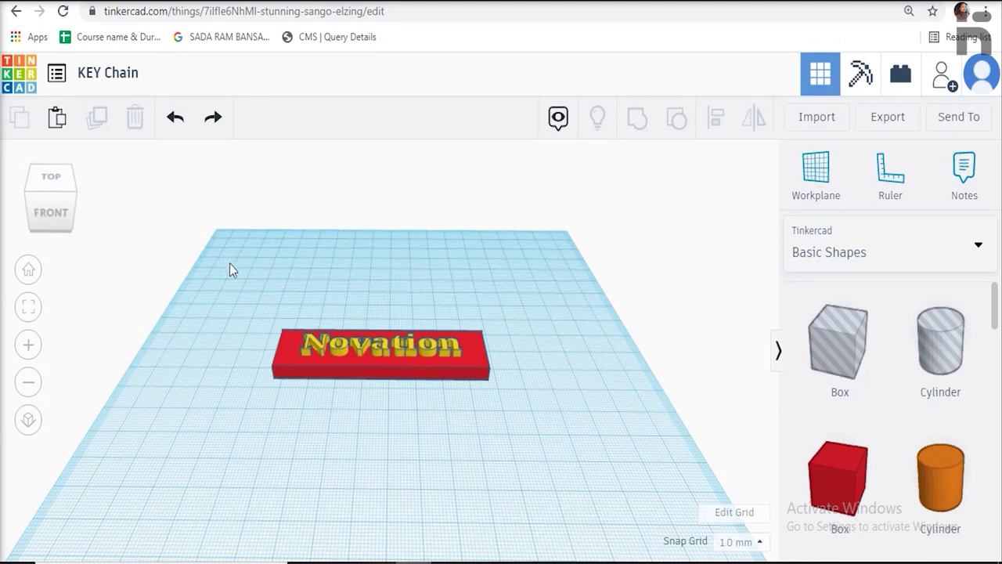
Group the red box and the Novation text into one shape and move it slightly back and to the right on the workplane
{"action": "left_click_drag", "start_coordinate": [483, 443], "coordinate": [506, 462]}
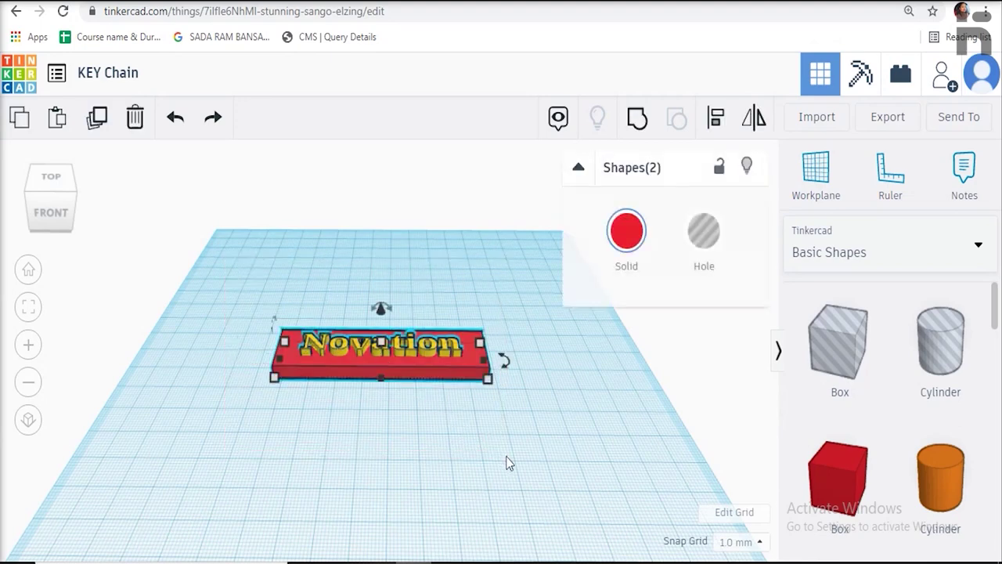
{"action": "left_click", "coordinate": [631, 125]}
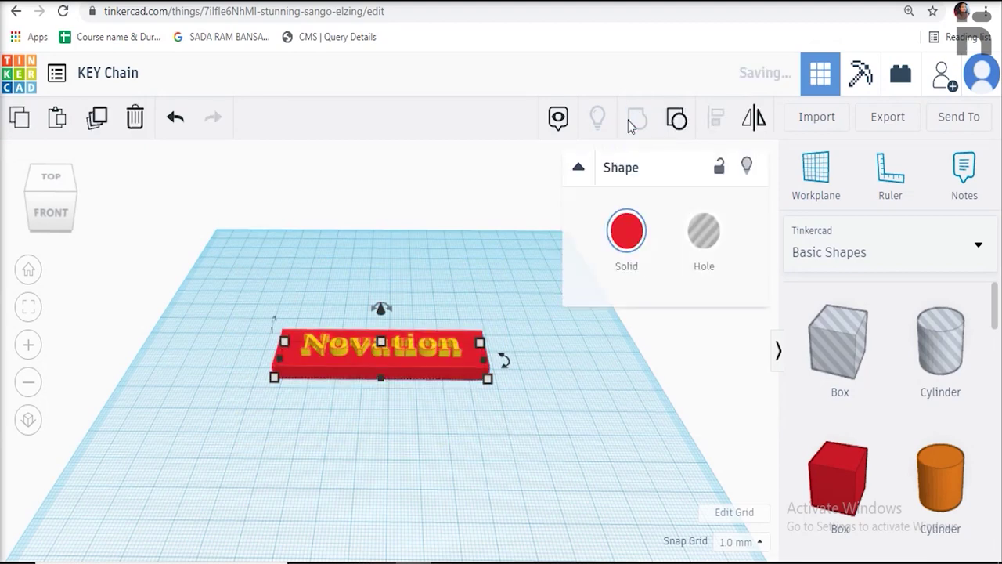
{"action": "left_click", "coordinate": [391, 449]}
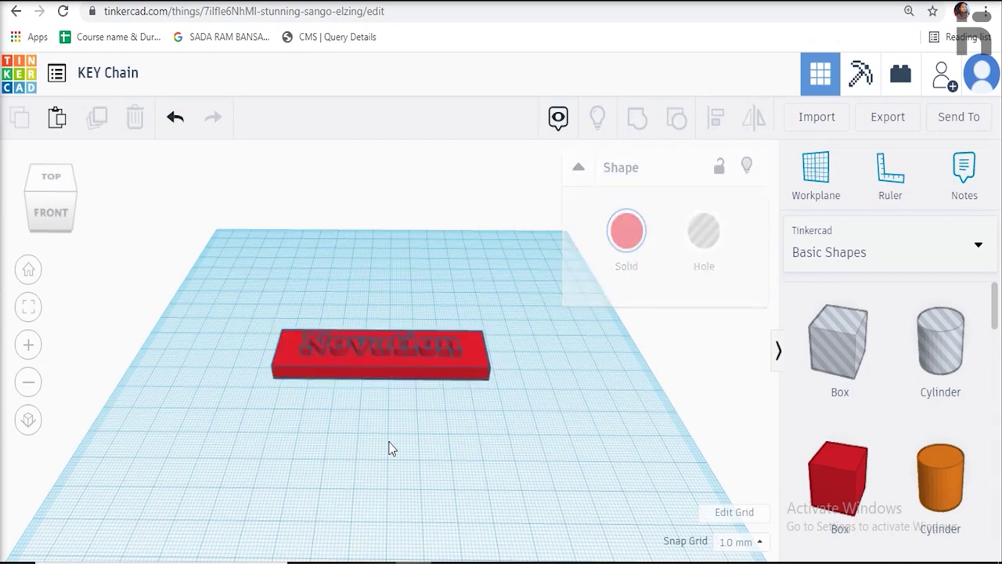
{"action": "left_click_drag", "start_coordinate": [399, 352], "coordinate": [401, 446]}
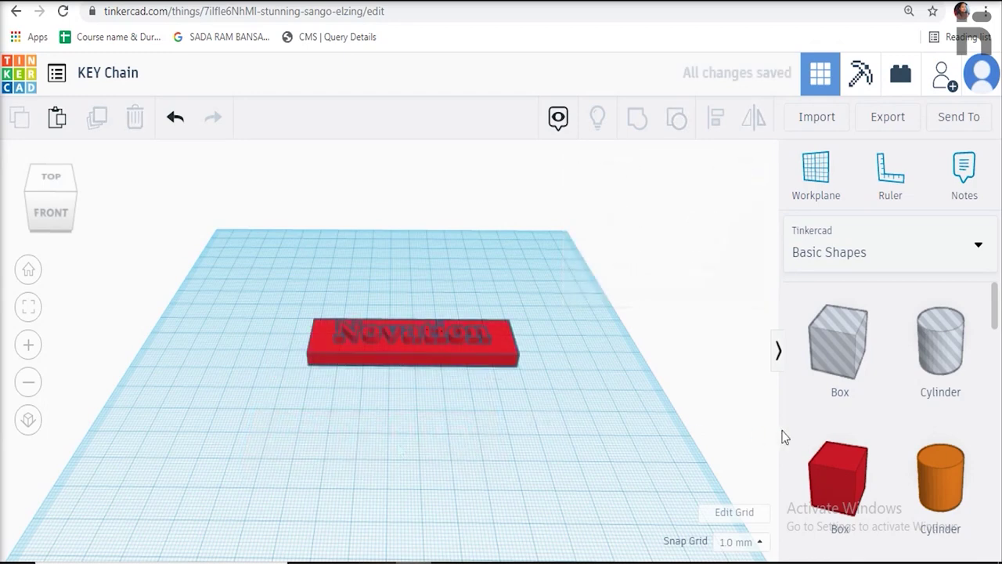
Place a cylinder in front of the name plate as a hole with a 3 mm by 3 mm base
{"action": "left_click_drag", "start_coordinate": [909, 477], "coordinate": [400, 455]}
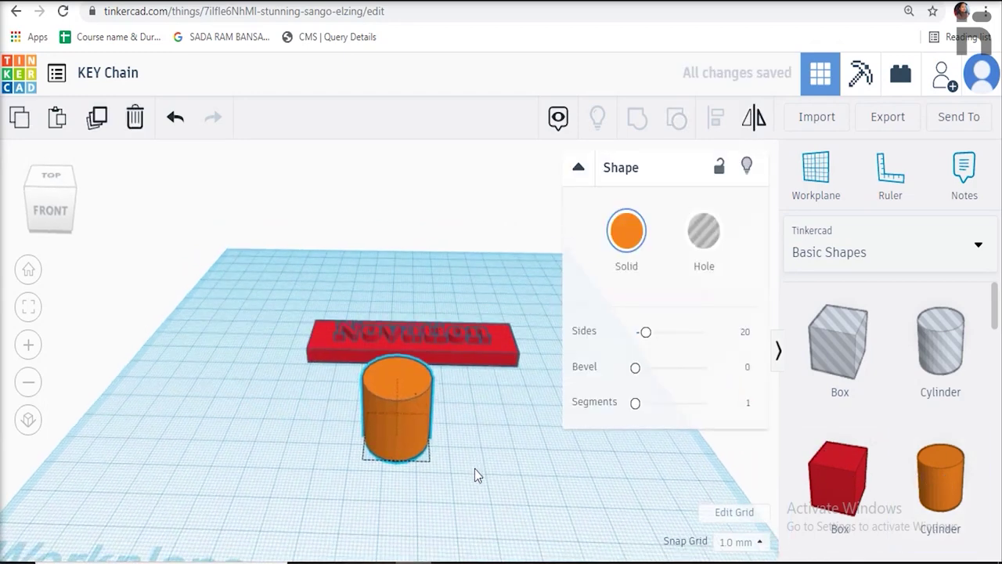
{"action": "left_click", "coordinate": [399, 543]}
{"action": "type", "text": "3"}
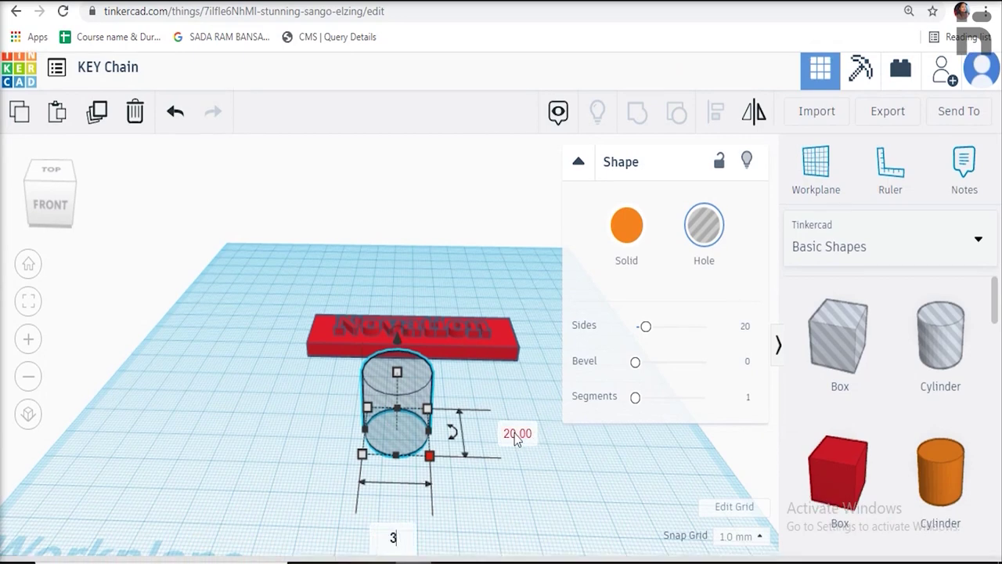
{"action": "key", "text": "Tab"}
{"action": "type", "text": "3"}
{"action": "key", "text": "Return"}
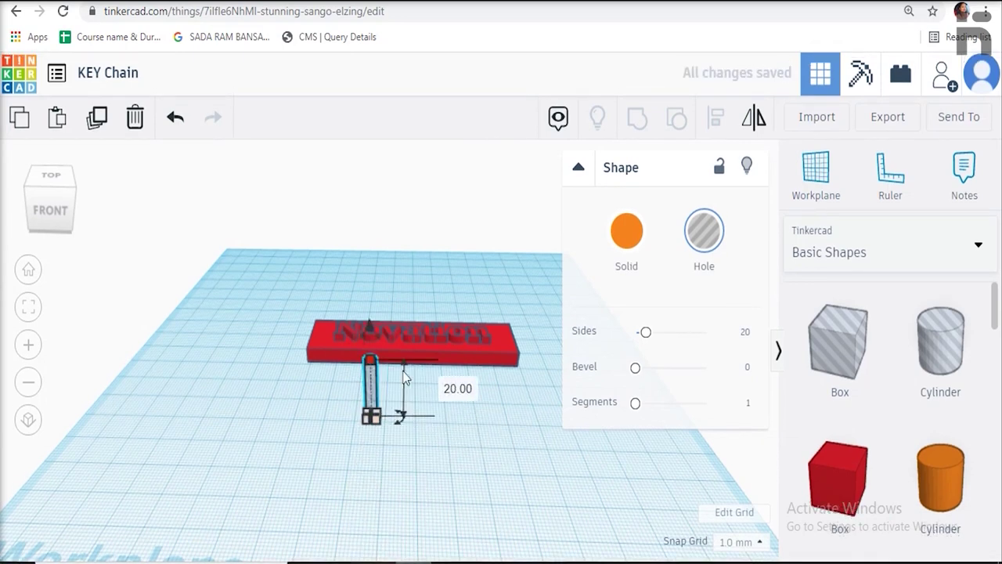
Set the hole cylinder's height to 5 mm
{"action": "left_click", "coordinate": [458, 388]}
{"action": "type", "text": "5"}
{"action": "key", "text": "Return"}
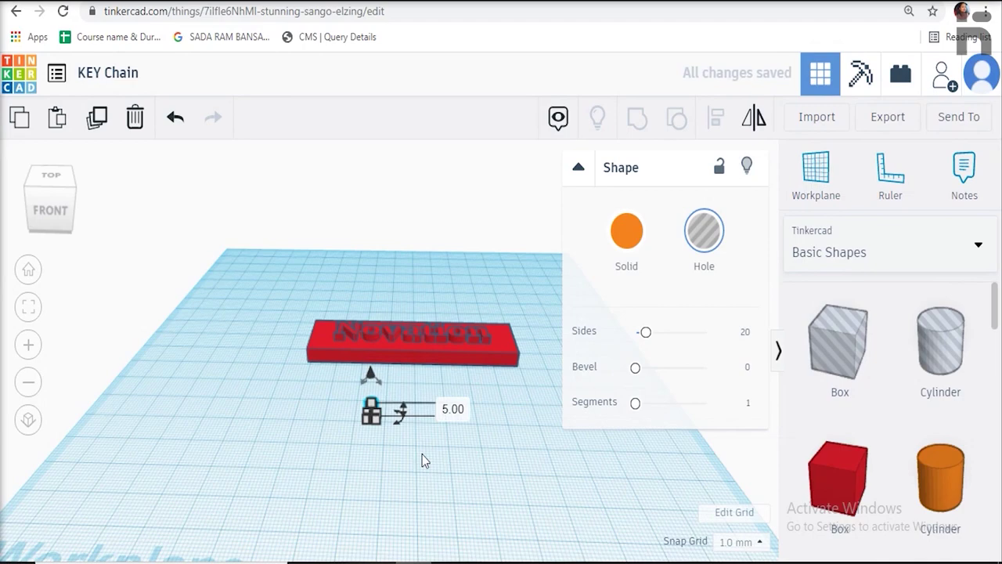
{"action": "left_click", "coordinate": [358, 444]}
{"action": "scroll", "coordinate": [361, 457], "scroll_direction": "up", "scroll_amount": 3}
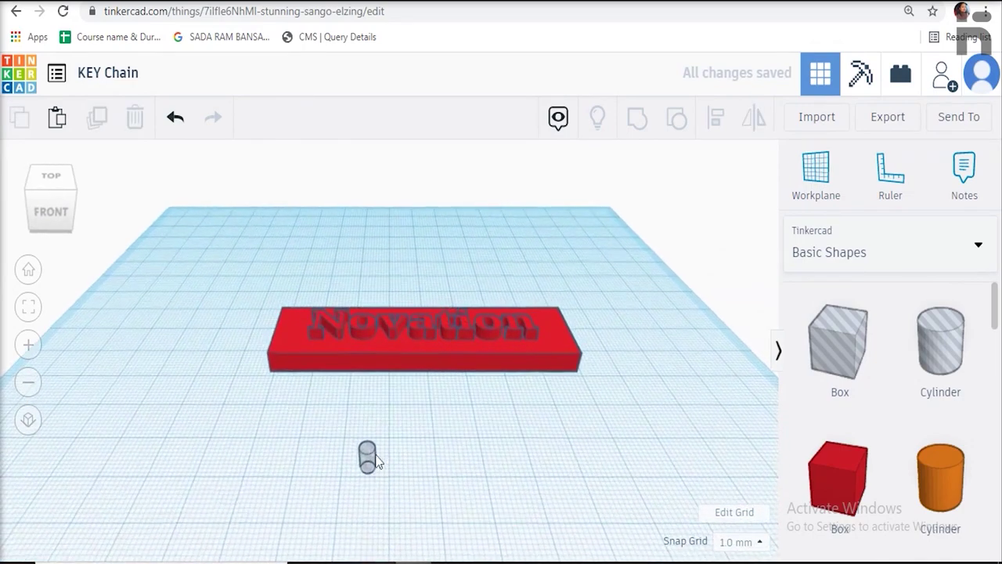
Move the hole cylinder onto the end of the plate beside the letter N and lower it through the plate
{"action": "left_click", "coordinate": [363, 461]}
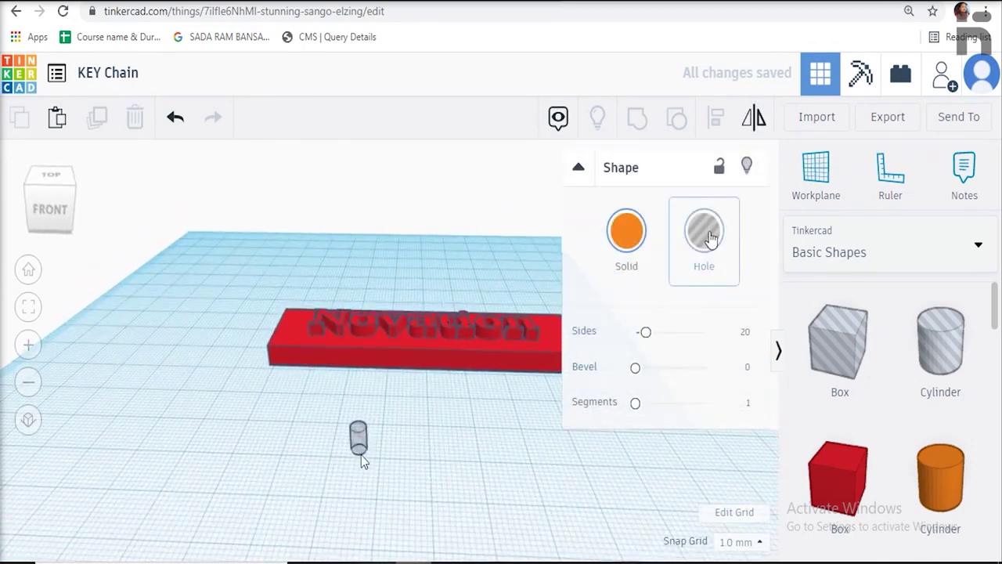
{"action": "left_click", "coordinate": [703, 255]}
{"action": "right_click_drag", "start_coordinate": [439, 446], "coordinate": [435, 468]}
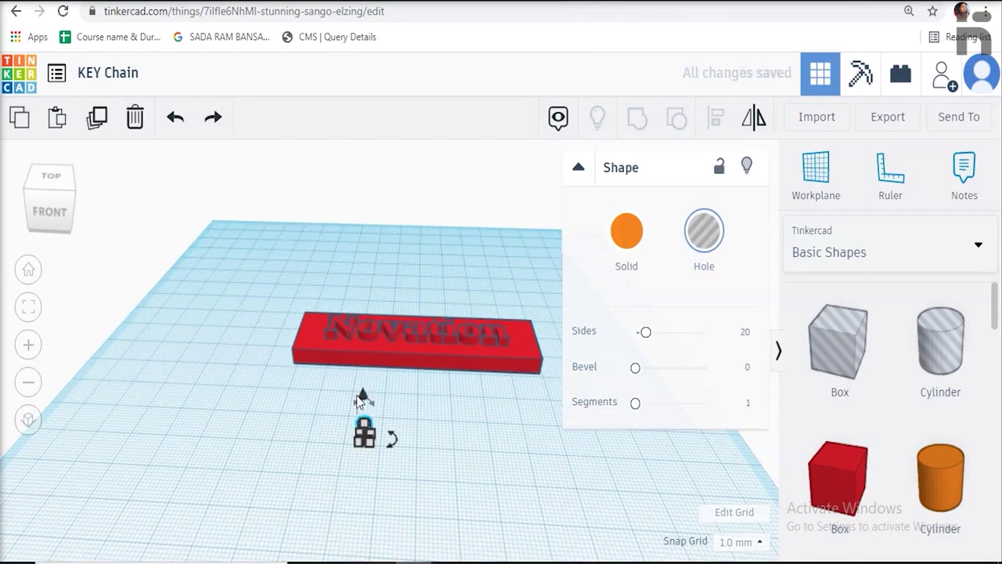
{"action": "left_click_drag", "start_coordinate": [363, 399], "coordinate": [359, 249]}
{"action": "left_click_drag", "start_coordinate": [381, 393], "coordinate": [301, 332]}
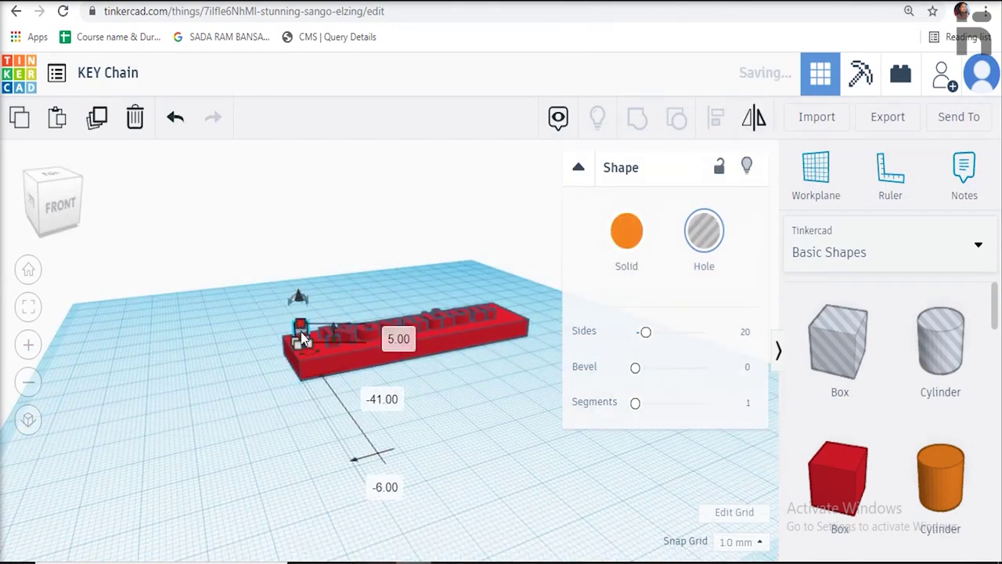
{"action": "scroll", "coordinate": [360, 384], "scroll_direction": "up", "scroll_amount": 2}
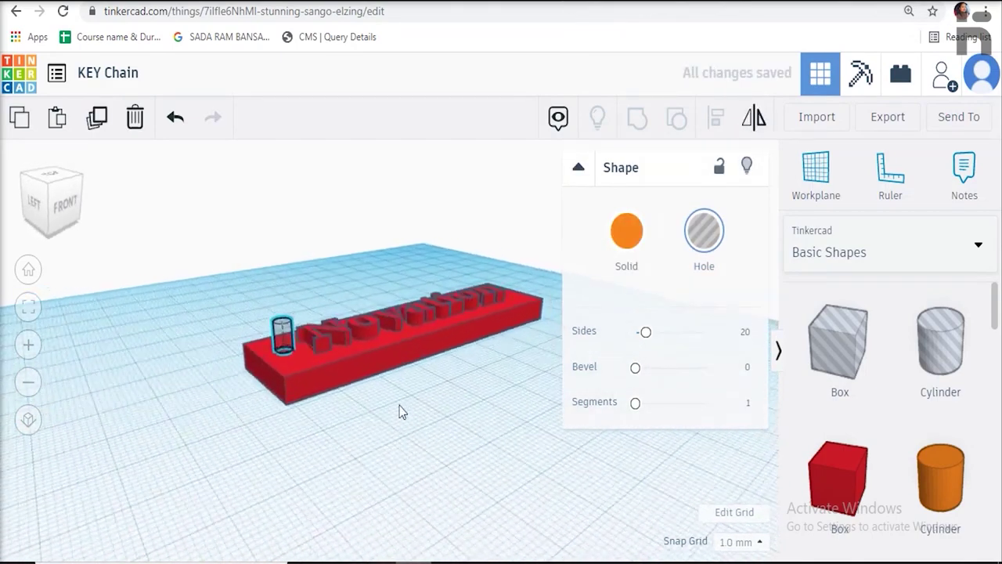
{"action": "right_click_drag", "start_coordinate": [401, 412], "coordinate": [329, 392]}
{"action": "left_click_drag", "start_coordinate": [283, 333], "coordinate": [269, 327]}
{"action": "right_click_drag", "start_coordinate": [297, 391], "coordinate": [296, 426]}
{"action": "left_click_drag", "start_coordinate": [264, 283], "coordinate": [266, 308]}
{"action": "scroll", "coordinate": [298, 418], "scroll_direction": "down", "scroll_amount": 2}
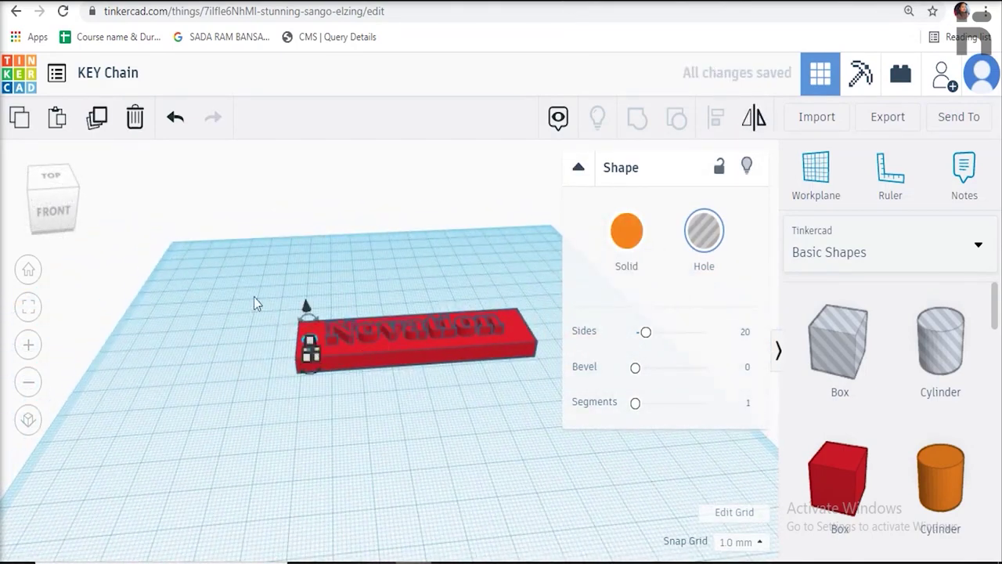
Align the hole cylinder and the Novation plate so the cylinder is centred across the plate's width
{"action": "left_click_drag", "start_coordinate": [251, 268], "coordinate": [551, 506]}
{"action": "left_click", "coordinate": [714, 122]}
{"action": "left_click", "coordinate": [276, 357]}
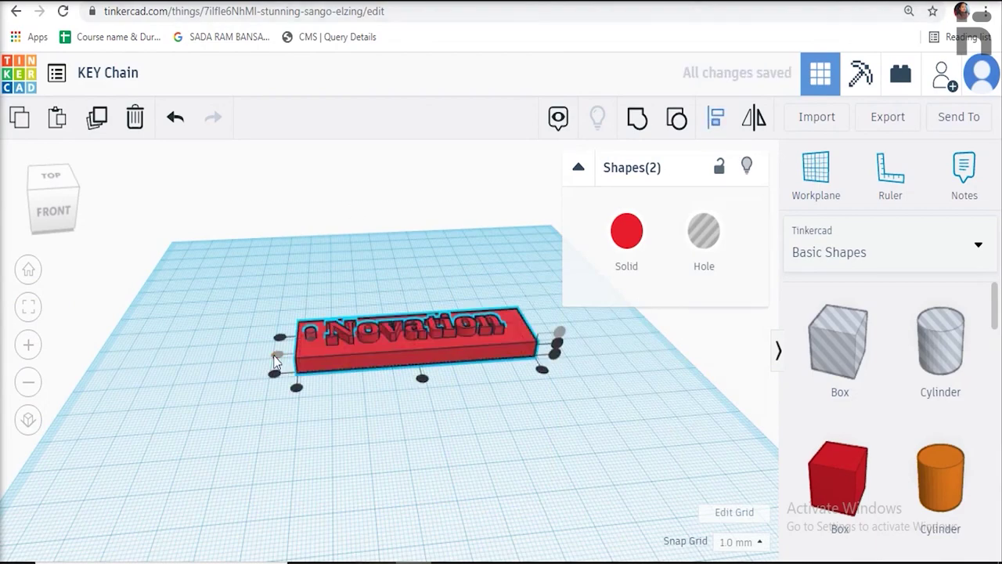
{"action": "left_click", "coordinate": [436, 450]}
{"action": "right_click_drag", "start_coordinate": [435, 451], "coordinate": [450, 463]}
{"action": "right_click_drag", "start_coordinate": [342, 391], "coordinate": [316, 421]}
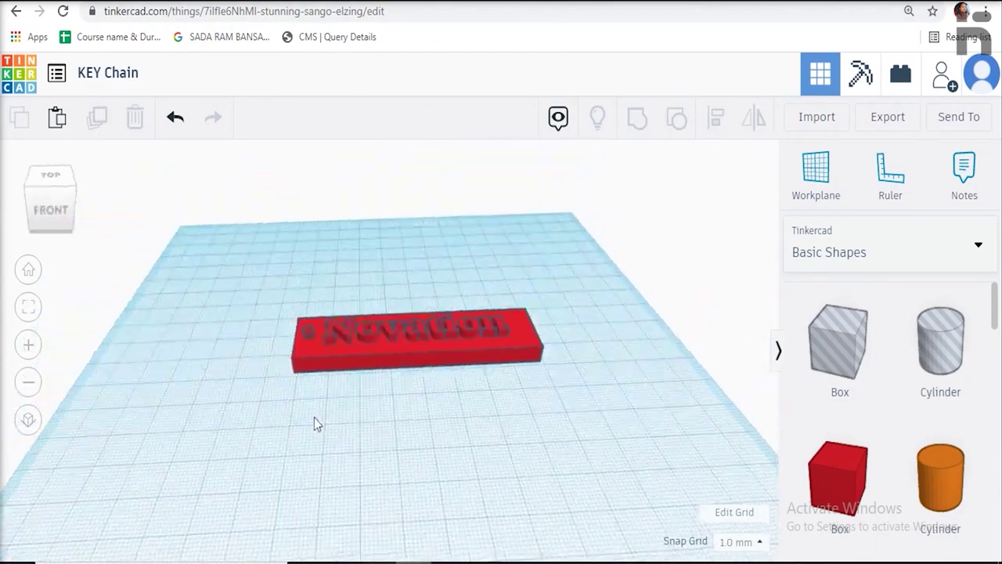
Group the hole cylinder with the Novation plate to cut the key ring hole through it
{"action": "left_click_drag", "start_coordinate": [222, 244], "coordinate": [546, 459]}
{"action": "left_click", "coordinate": [635, 121]}
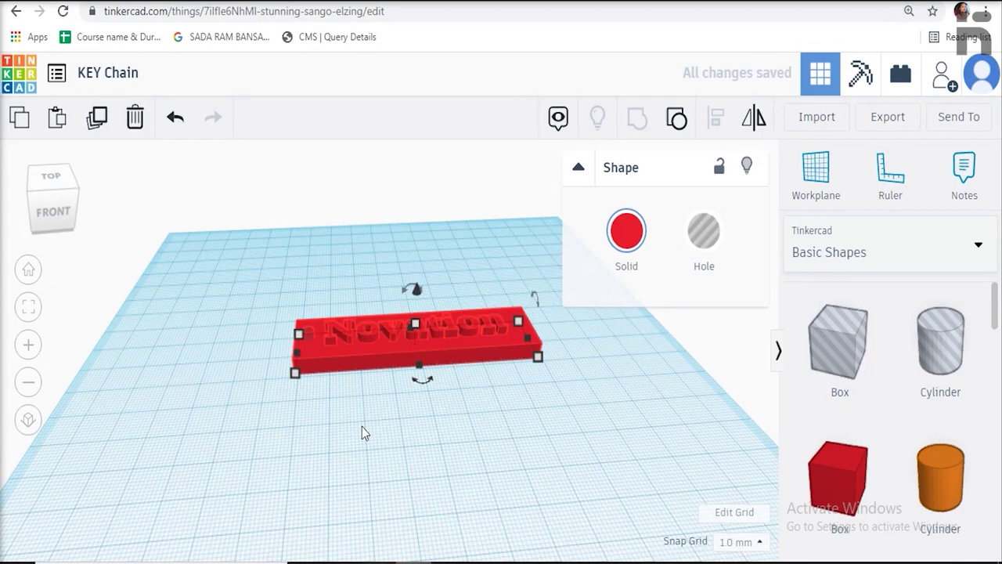
{"action": "left_click", "coordinate": [306, 419]}
{"action": "scroll", "coordinate": [279, 446], "scroll_direction": "up", "scroll_amount": 5}
{"action": "mouse_move", "coordinate": [255, 373]}
{"action": "right_mouse_down"}
{"action": "mouse_move", "coordinate": [209, 397]}
{"action": "mouse_move", "coordinate": [262, 324]}
{"action": "mouse_move", "coordinate": [259, 365]}
{"action": "right_mouse_up"}
{"action": "scroll", "coordinate": [259, 365], "scroll_direction": "down", "scroll_amount": 5}
{"action": "right_click_drag", "start_coordinate": [431, 453], "coordinate": [448, 454]}
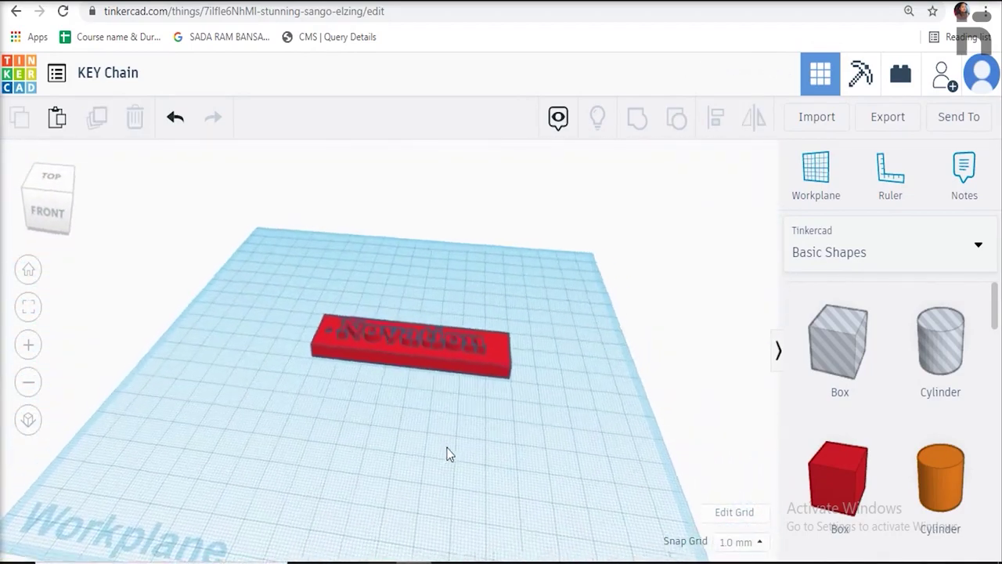
Place a ring from the basic shapes in front of the name plate and size its base to 15 mm by 15 mm
{"action": "left_click_drag", "start_coordinate": [991, 347], "coordinate": [994, 548]}
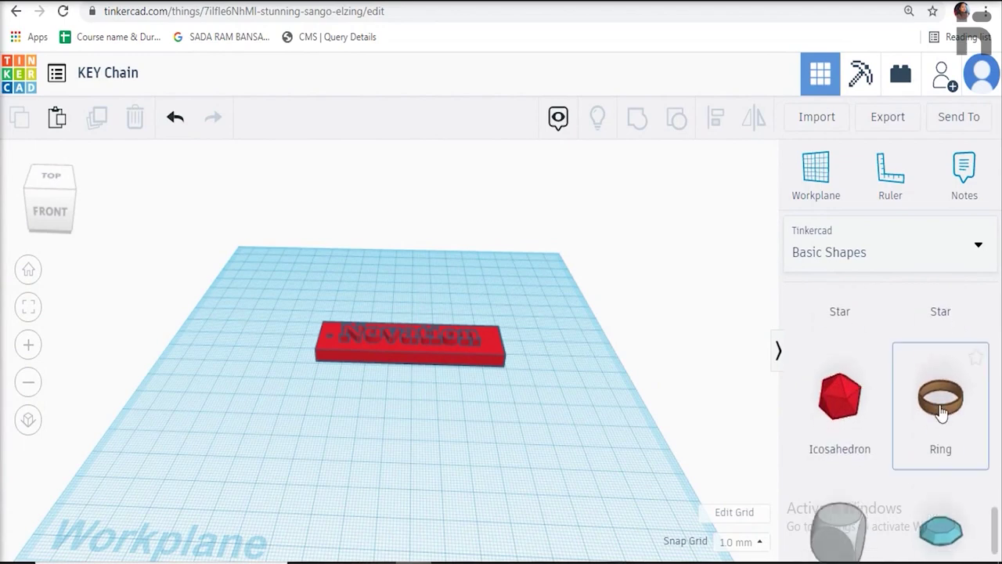
{"action": "left_click_drag", "start_coordinate": [942, 413], "coordinate": [415, 422]}
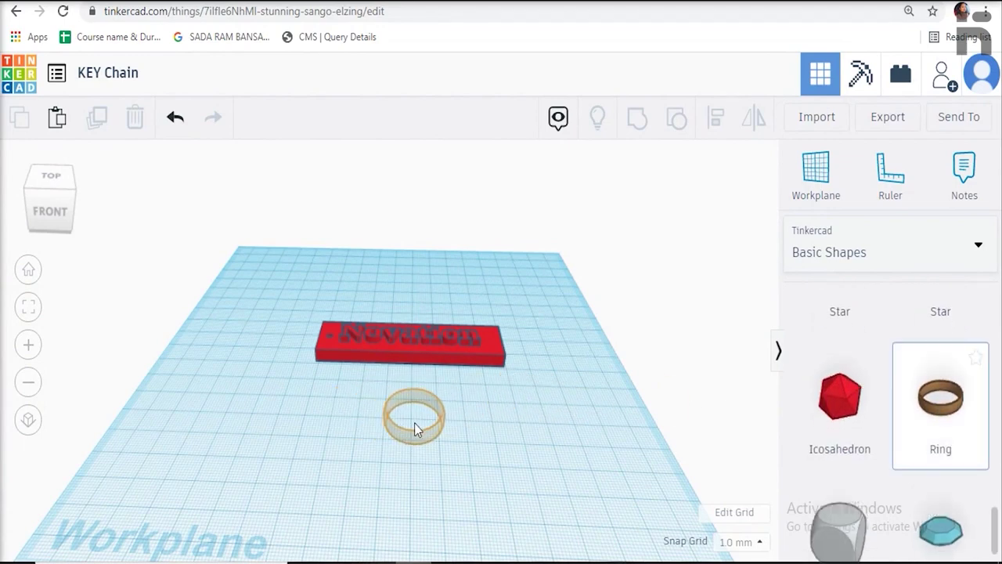
{"action": "left_click", "coordinate": [414, 528]}
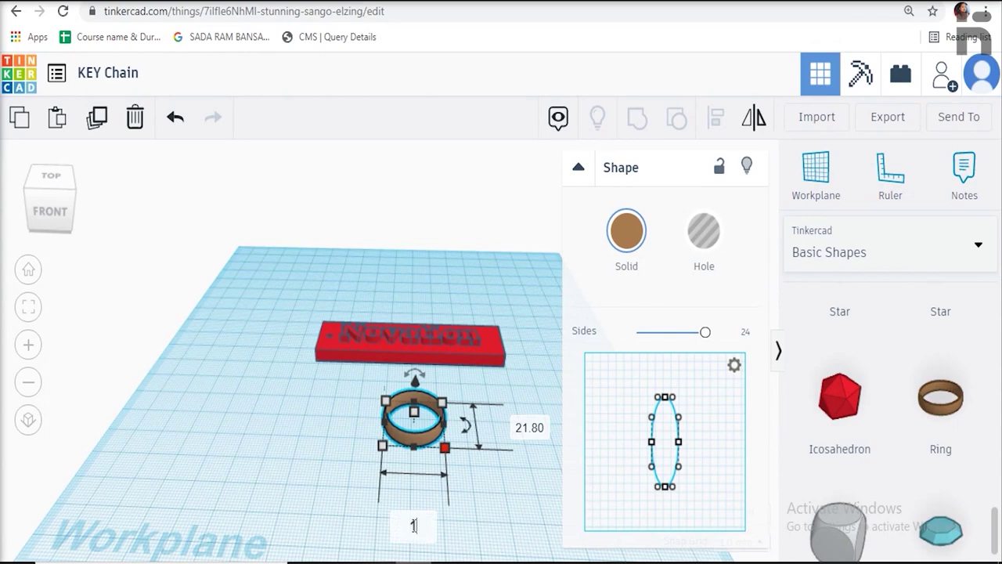
{"action": "key", "text": "Return"}
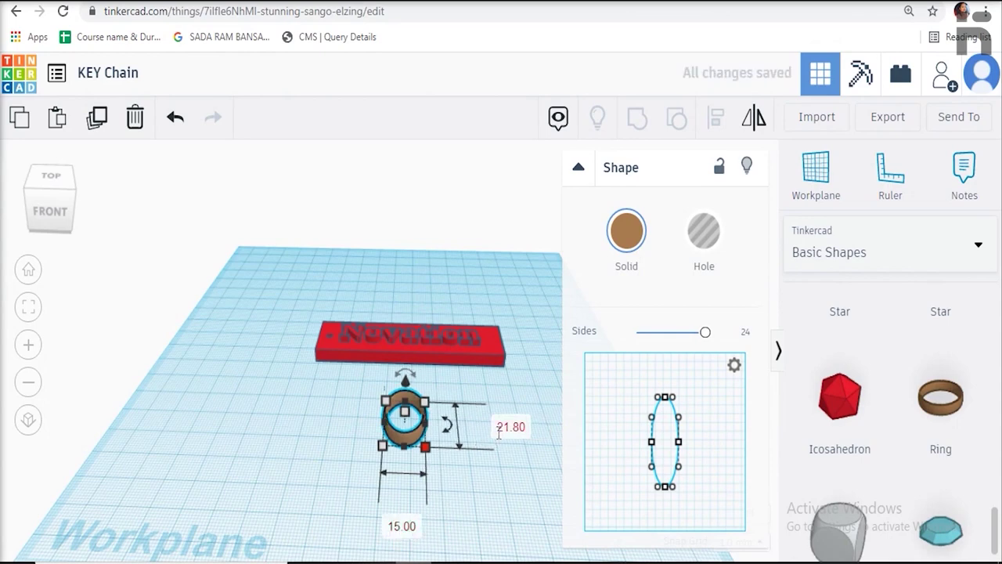
{"action": "left_click", "coordinate": [501, 429]}
{"action": "type", "text": "15"}
{"action": "key", "text": "Return"}
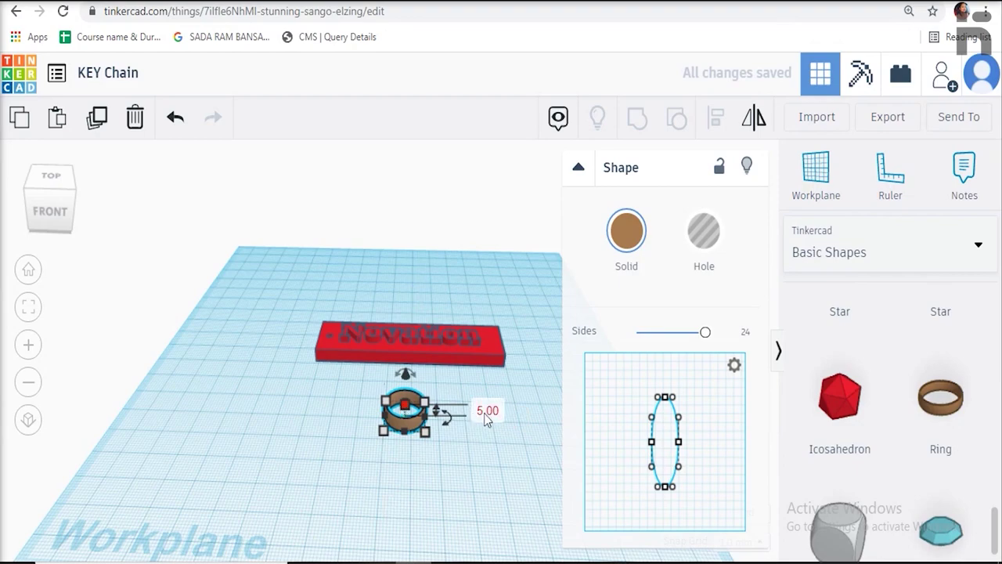
Set the ring's height and move the ring beside the plate's end with the hole
{"action": "left_click", "coordinate": [487, 412]}
{"action": "type", "text": "5"}
{"action": "left_click", "coordinate": [389, 465]}
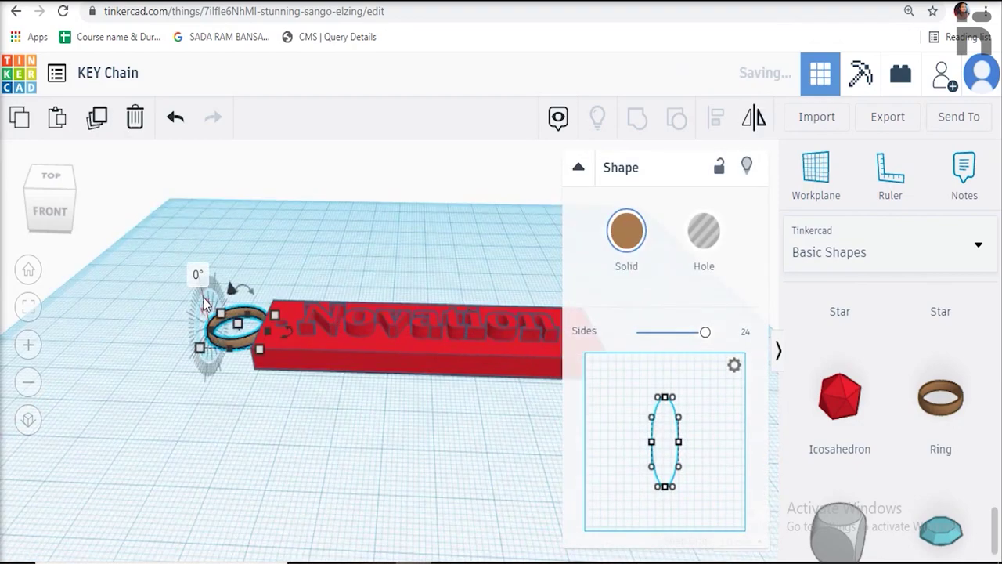
Rotate the ring 90° so it stands upright, then raise and shift it so it passes through the plate's hole
{"action": "left_click", "coordinate": [200, 274]}
{"action": "type", "text": "9"}
{"action": "key", "text": "Return"}
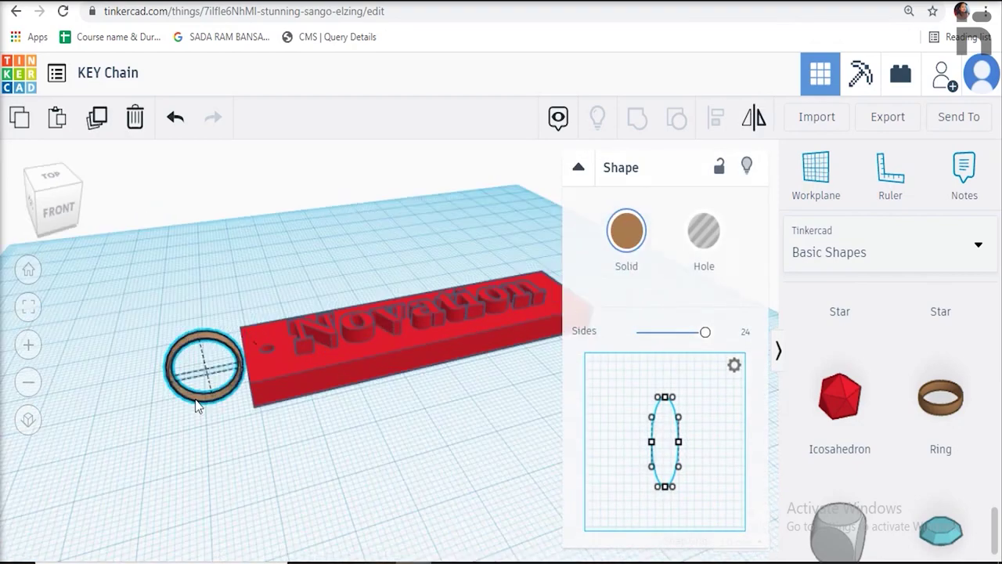
{"action": "left_click_drag", "start_coordinate": [197, 403], "coordinate": [231, 398]}
{"action": "mouse_move", "coordinate": [250, 321]}
{"action": "left_mouse_down"}
{"action": "mouse_move", "coordinate": [235, 294]}
{"action": "mouse_move", "coordinate": [249, 305]}
{"action": "left_mouse_up"}
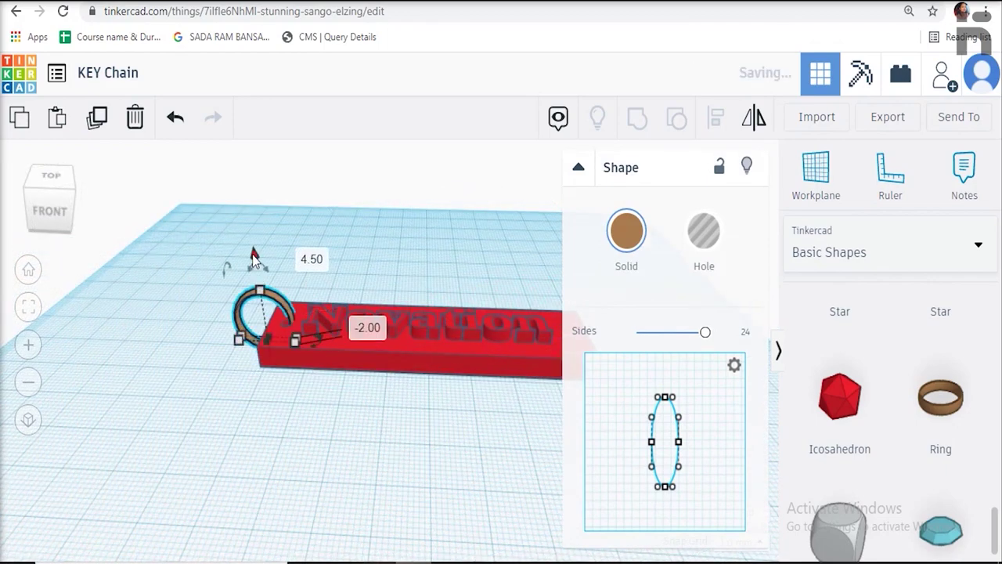
{"action": "key", "text": "Left"}
{"action": "key", "text": "Left"}
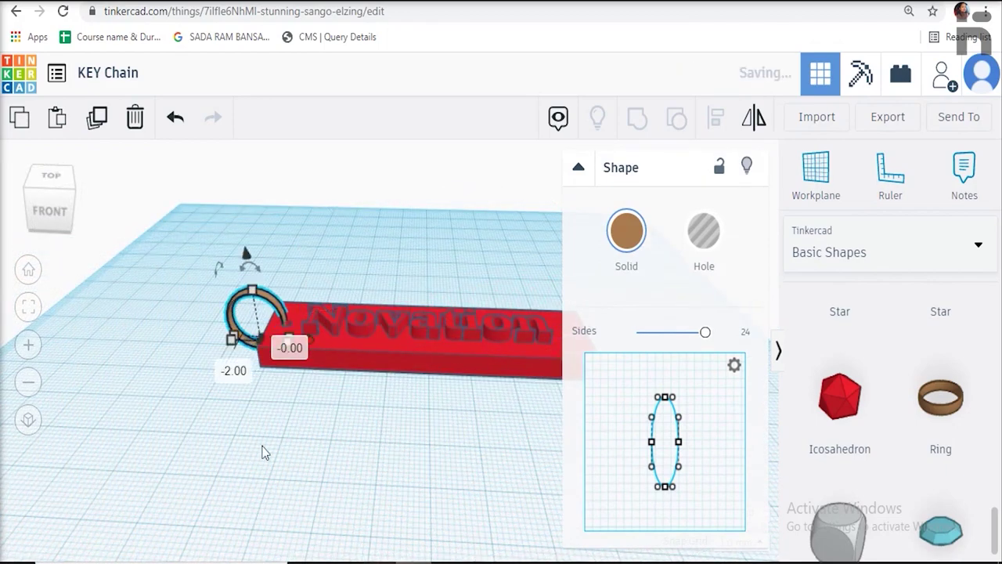
Centre the ring across the plate's width and group the ring and the plate into one shape
{"action": "left_click", "coordinate": [263, 447]}
{"action": "scroll", "coordinate": [341, 430], "scroll_direction": "down", "scroll_amount": 3}
{"action": "right_click_drag", "start_coordinate": [342, 432], "coordinate": [357, 497]}
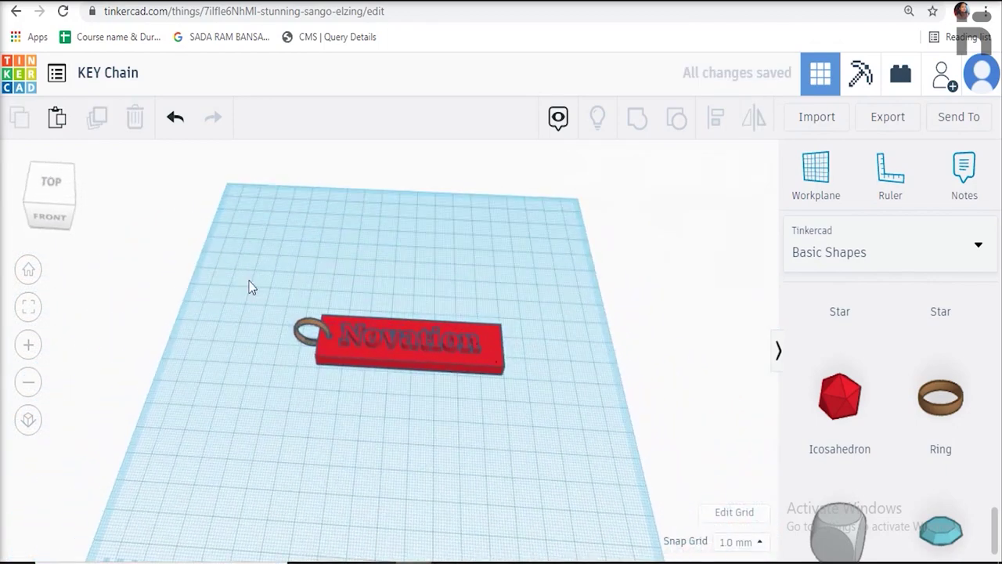
{"action": "left_click_drag", "start_coordinate": [248, 274], "coordinate": [546, 451]}
{"action": "left_click", "coordinate": [714, 122]}
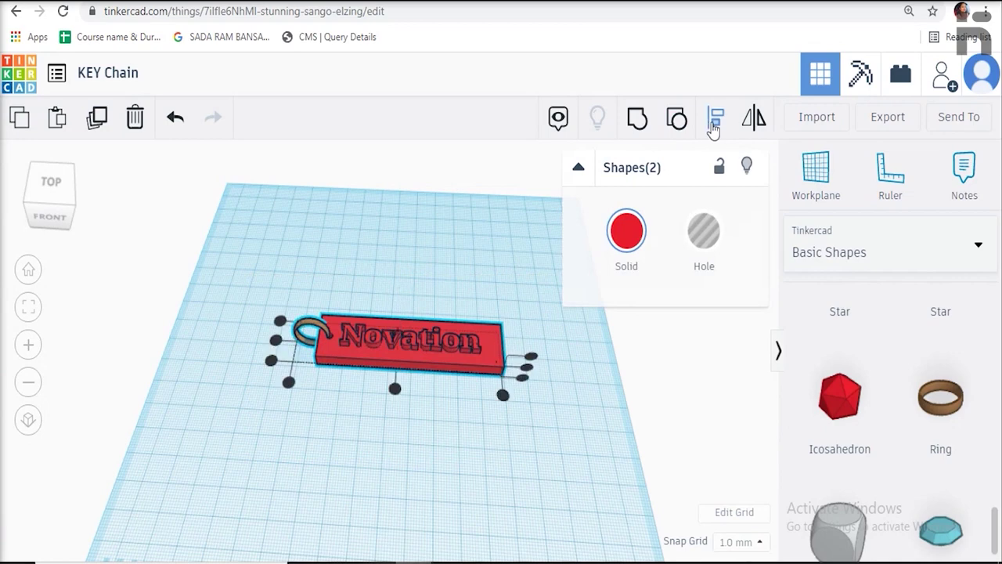
{"action": "left_click", "coordinate": [277, 342]}
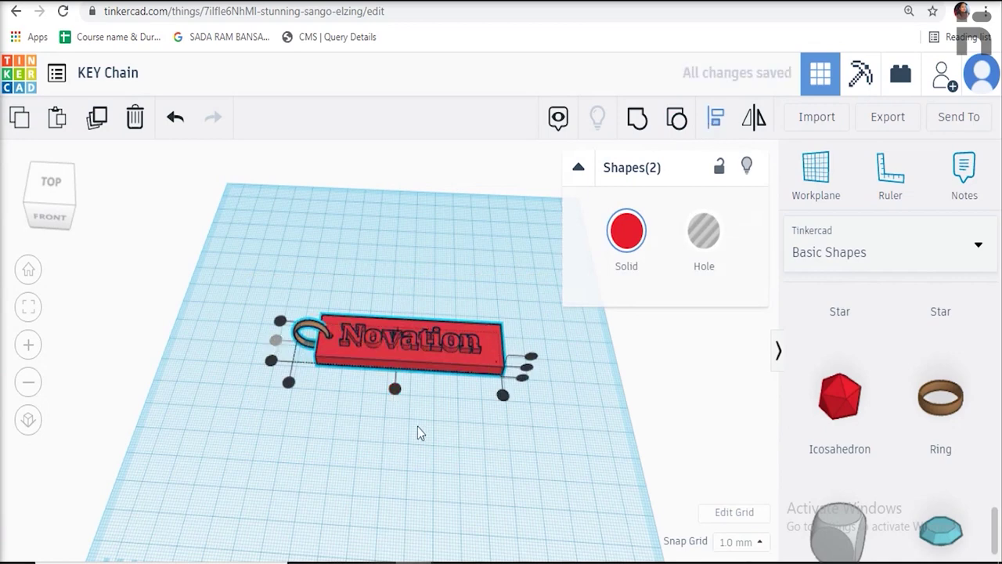
{"action": "left_click", "coordinate": [637, 117]}
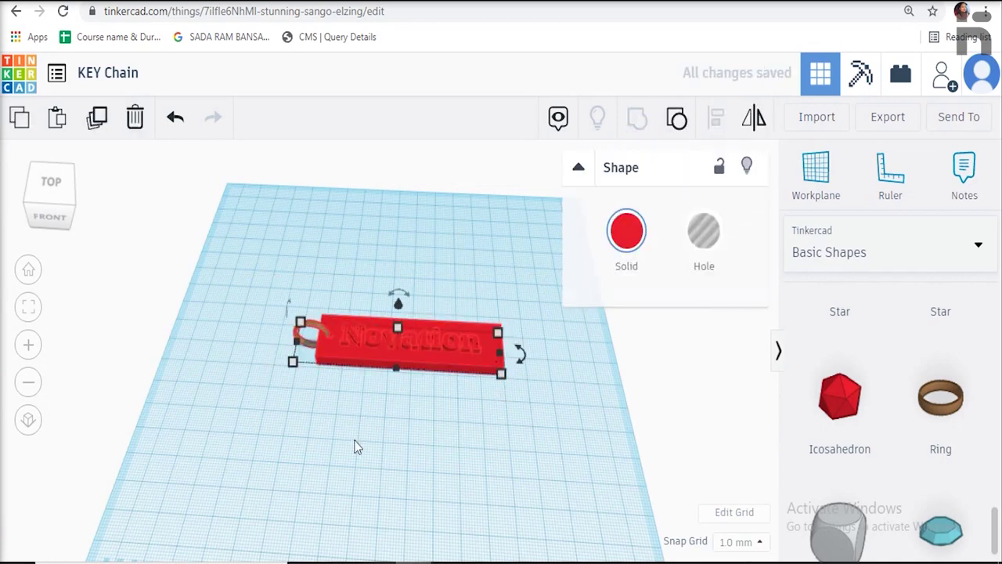
{"action": "left_click", "coordinate": [401, 410]}
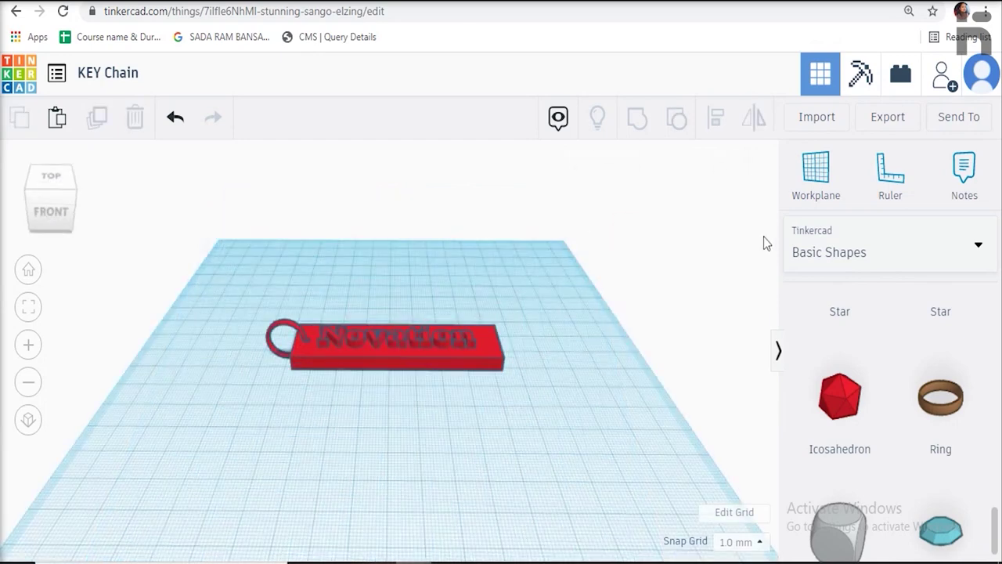
Export everything in the design as an STL file for 3D printing
{"action": "left_click", "coordinate": [888, 121]}
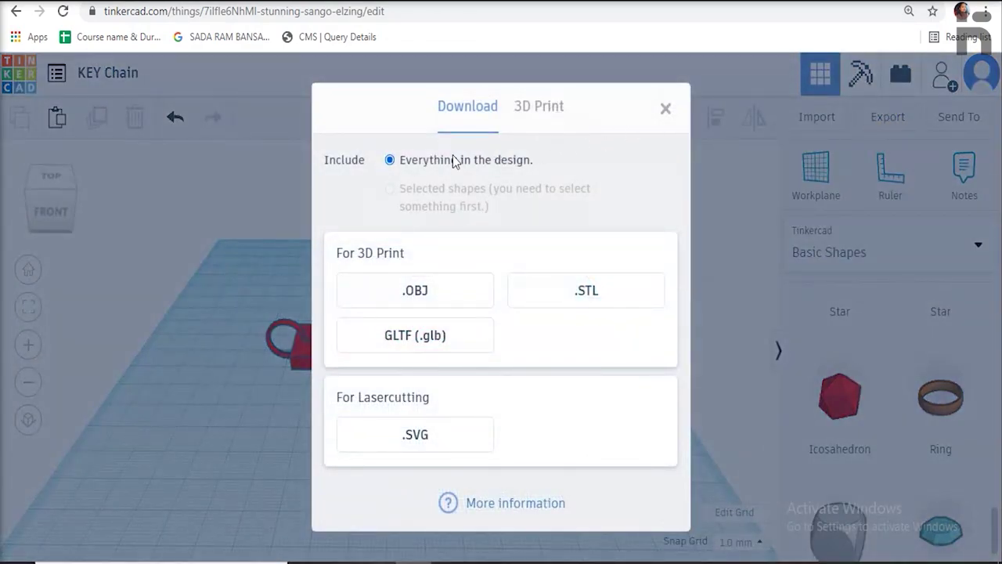
{"action": "left_click", "coordinate": [567, 305]}
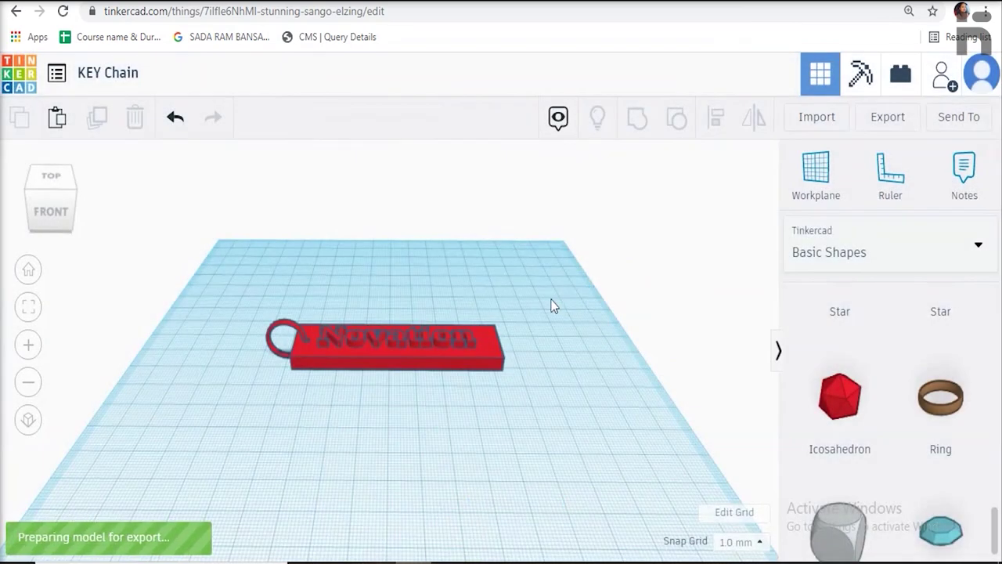